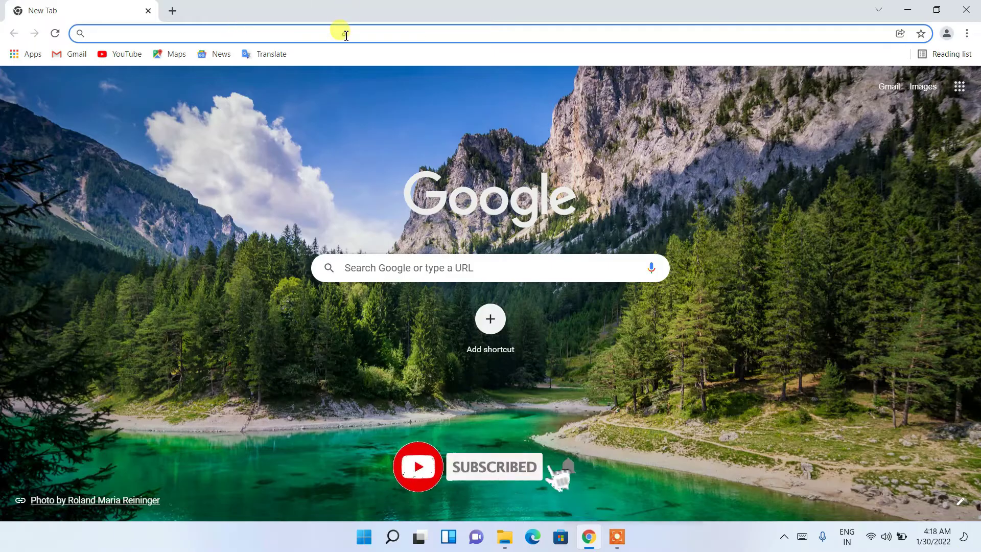
Search Google for 'microsoft sql server download' using the omnibox suggestion.
text(mic)
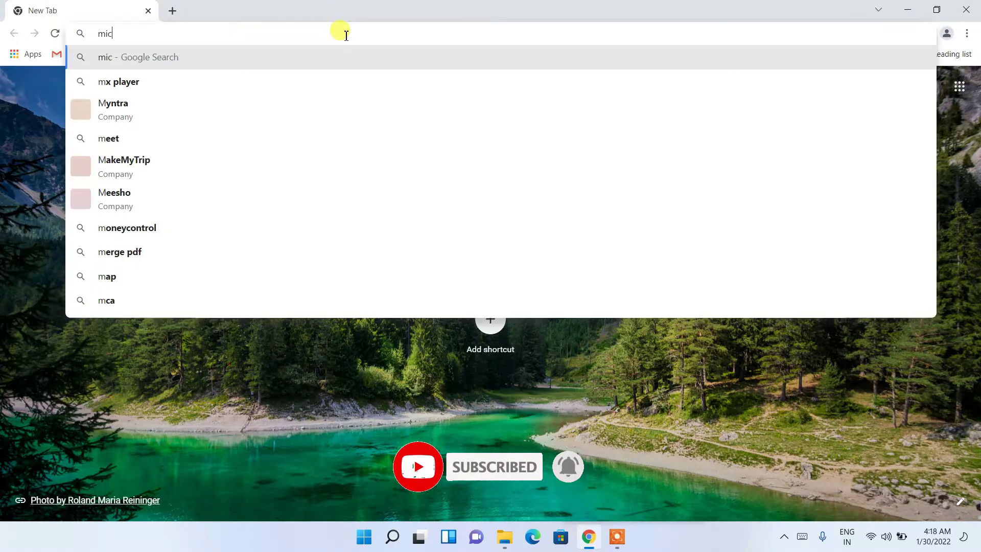
text(rosoft sql)
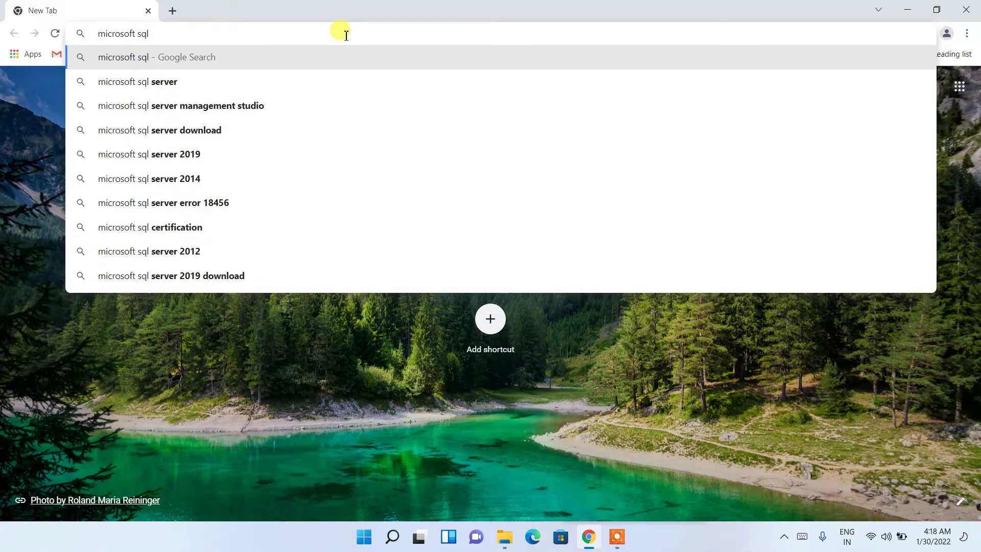
key(Down)
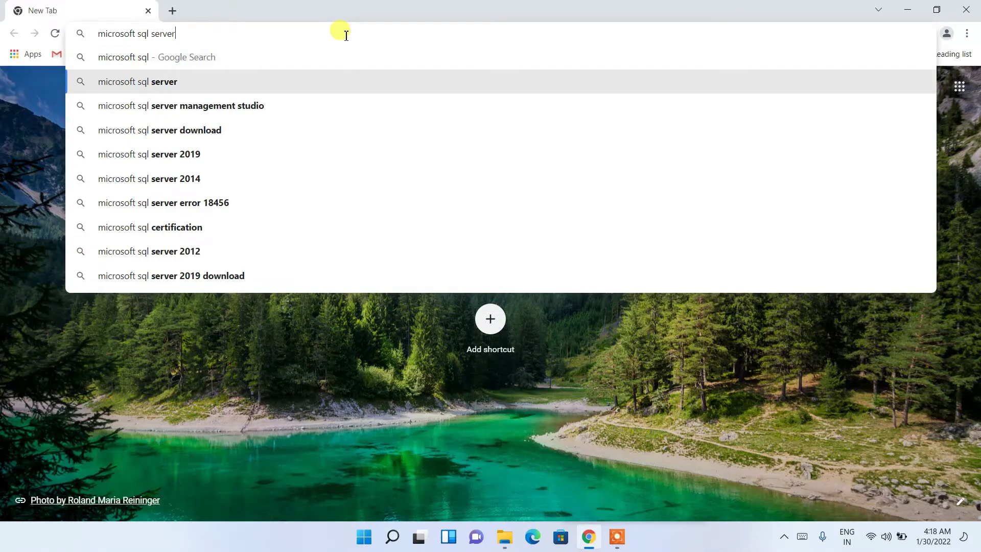
key(Down)
key(Down)
key(Down)
key(Return)
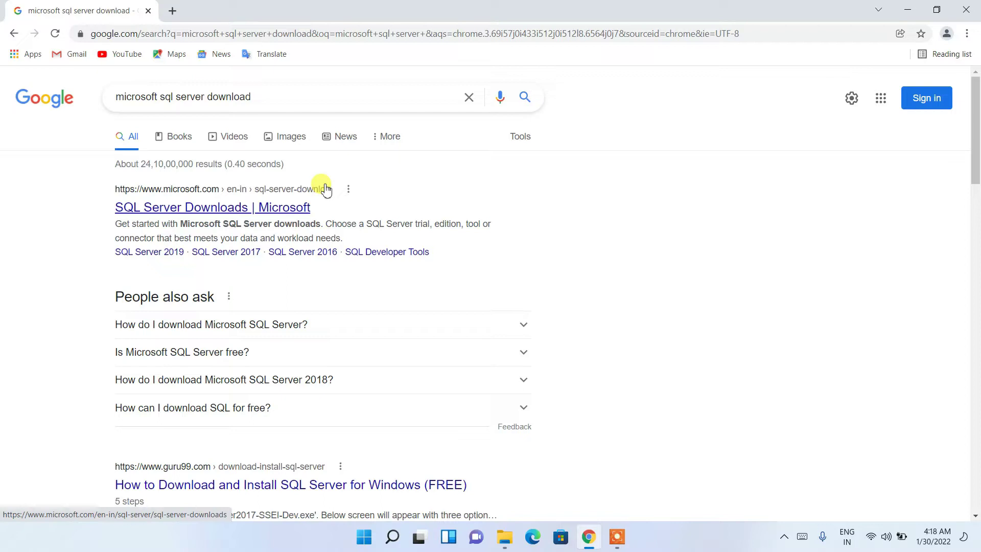
Open Microsoft's SQL Server Downloads page and scroll down to the free editions.
click(154, 211)
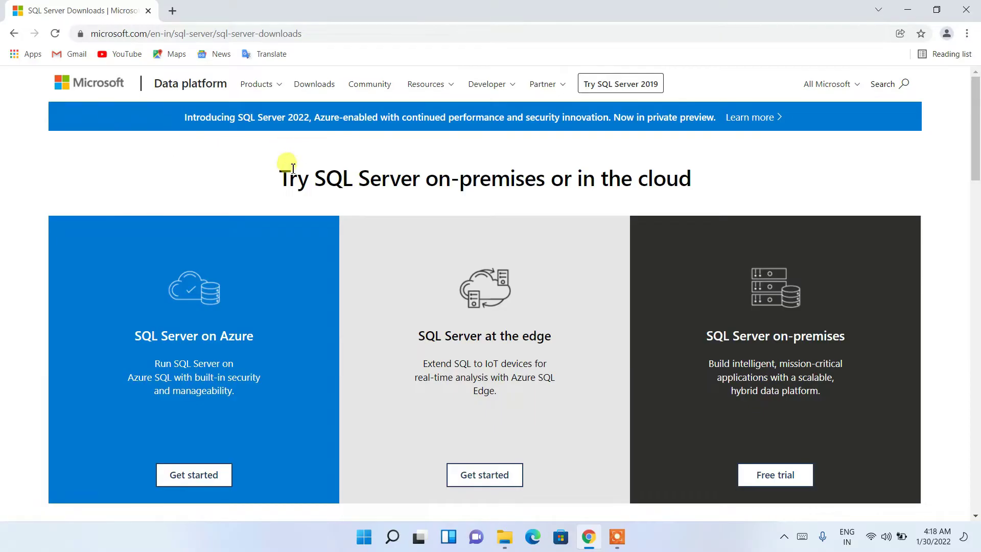
drag(291, 180, 716, 190)
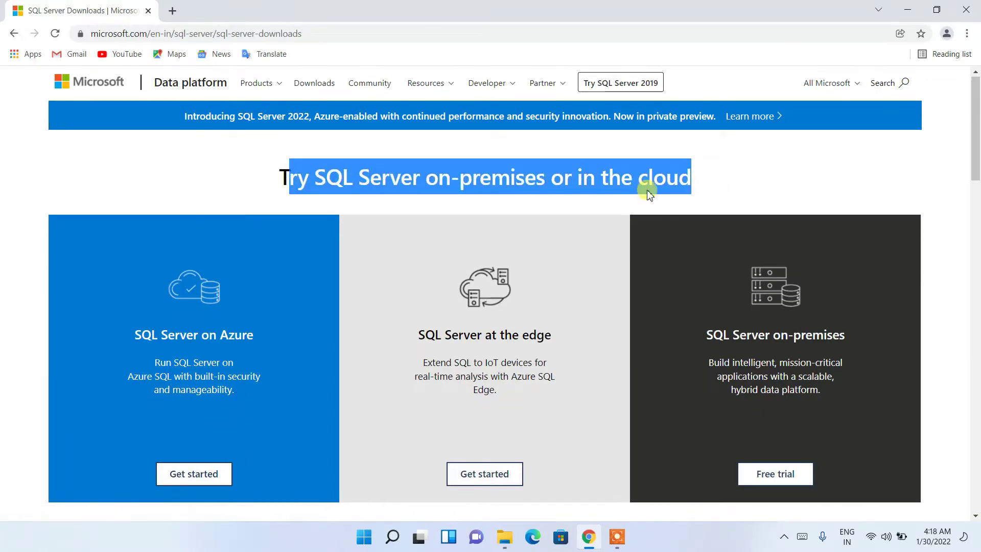
scroll(647, 190, down, 3)
scroll(647, 190, down, 3)
scroll(647, 194, down, 1)
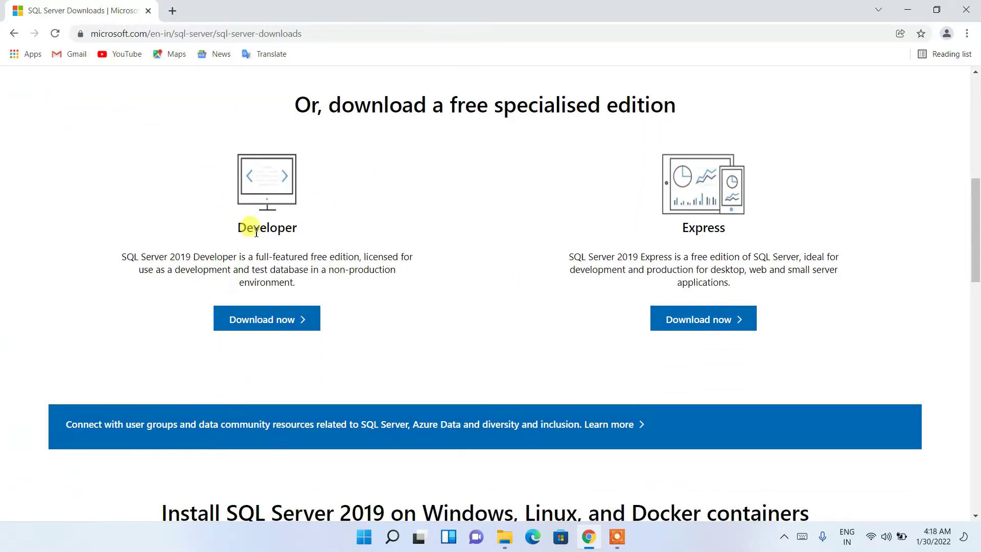
Compare the Developer and Express editions, highlighting the Express edition's intended uses.
drag(246, 226, 315, 217)
drag(681, 228, 744, 230)
click(740, 229)
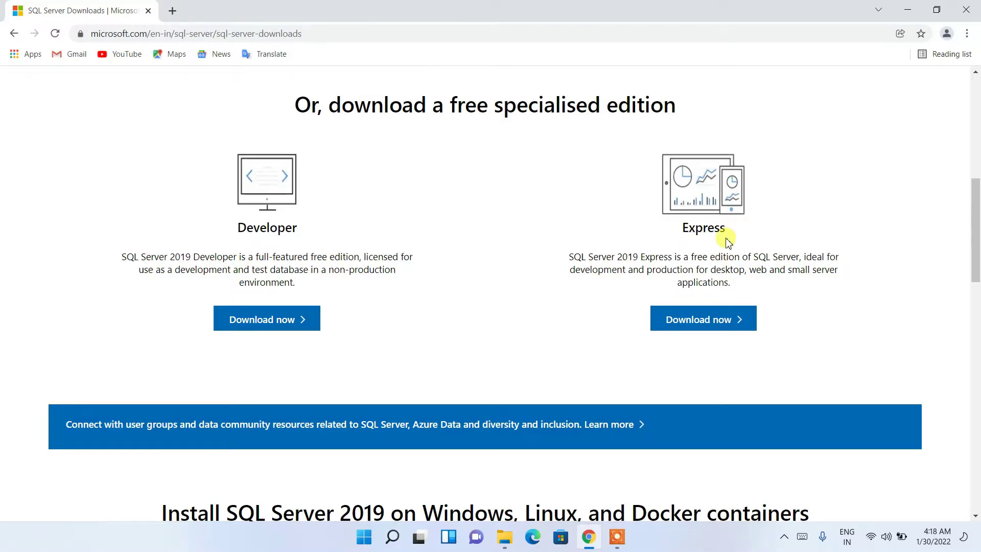
drag(689, 228, 739, 233)
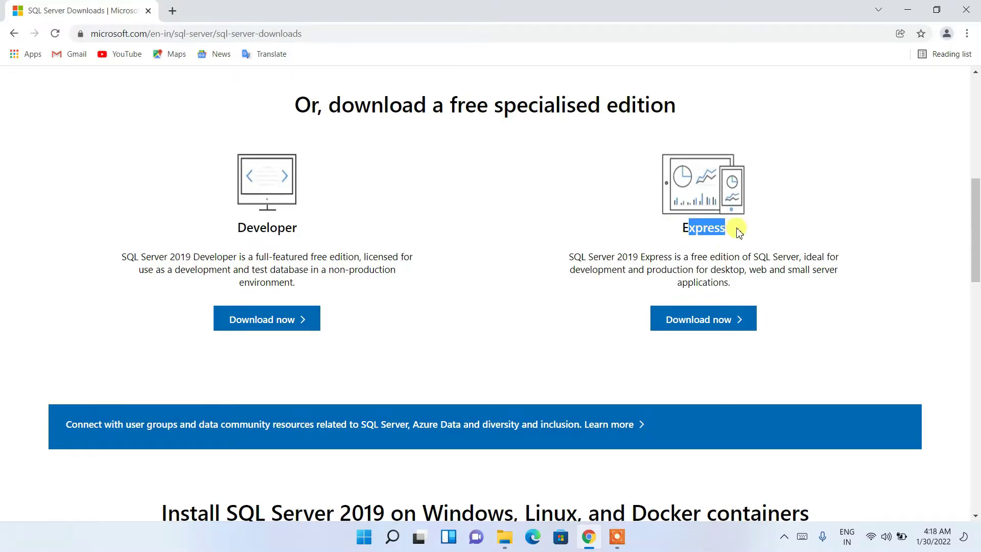
click(739, 232)
drag(804, 257, 840, 257)
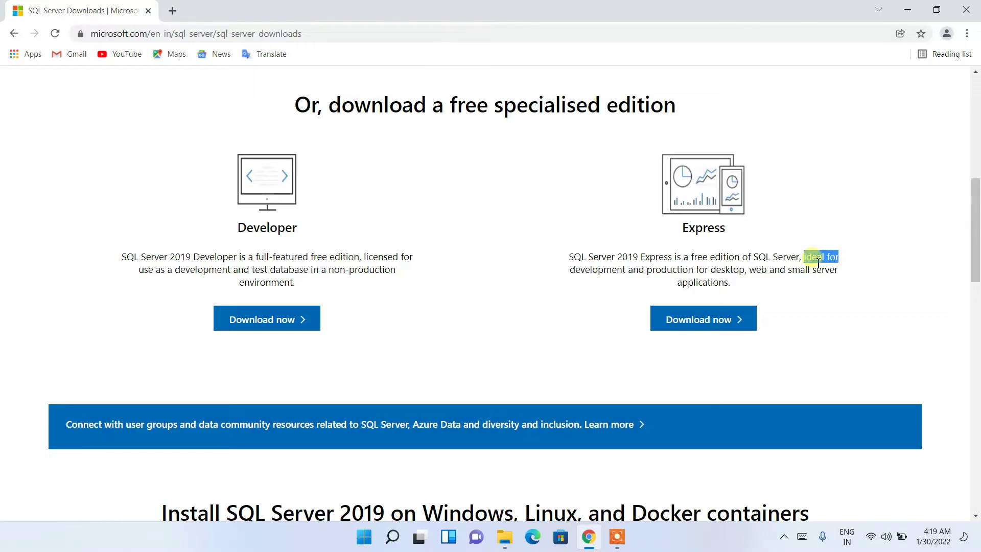
drag(598, 269, 751, 271)
click(749, 270)
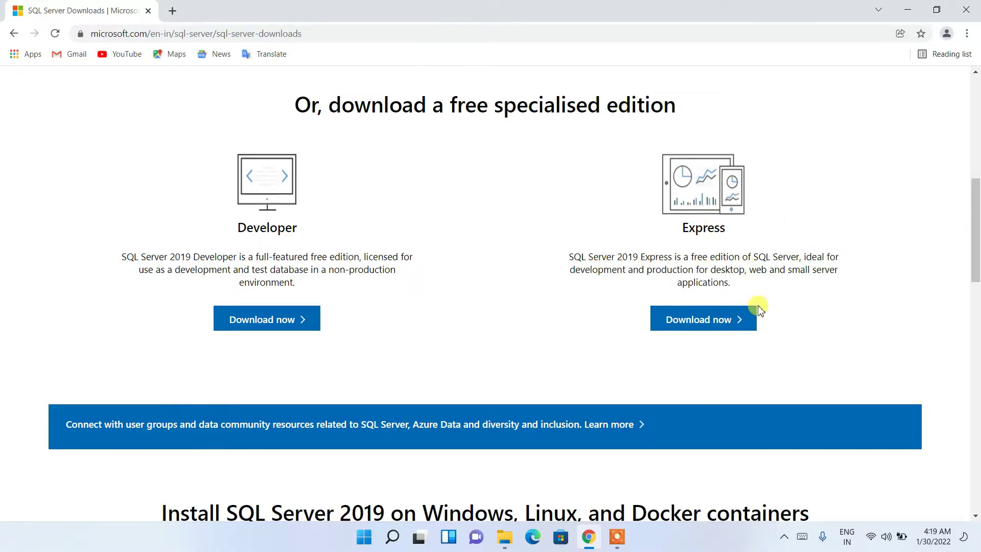
Download the free SQL Server 2019 Express installer, check the downloads list, and minimize Chrome.
click(700, 325)
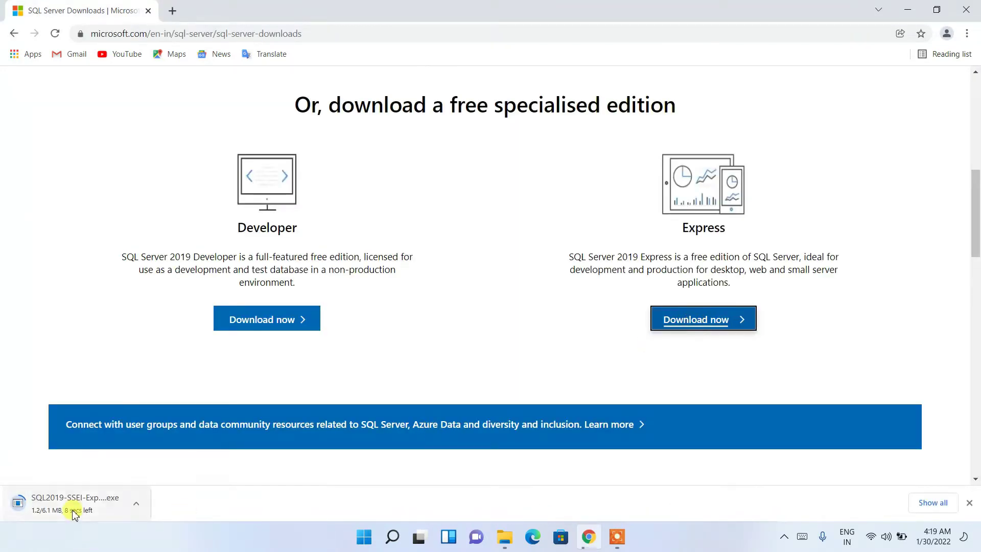
click(928, 502)
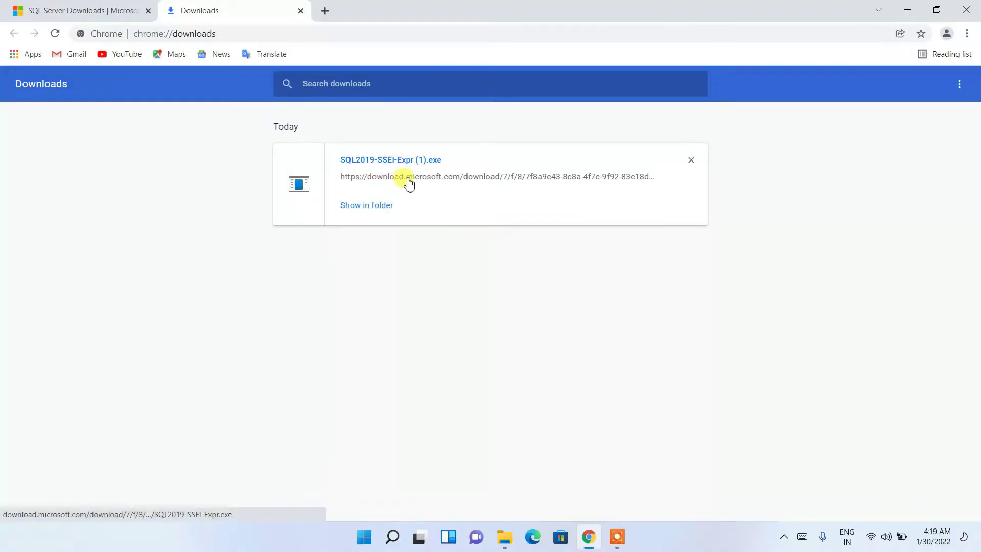
click(915, 13)
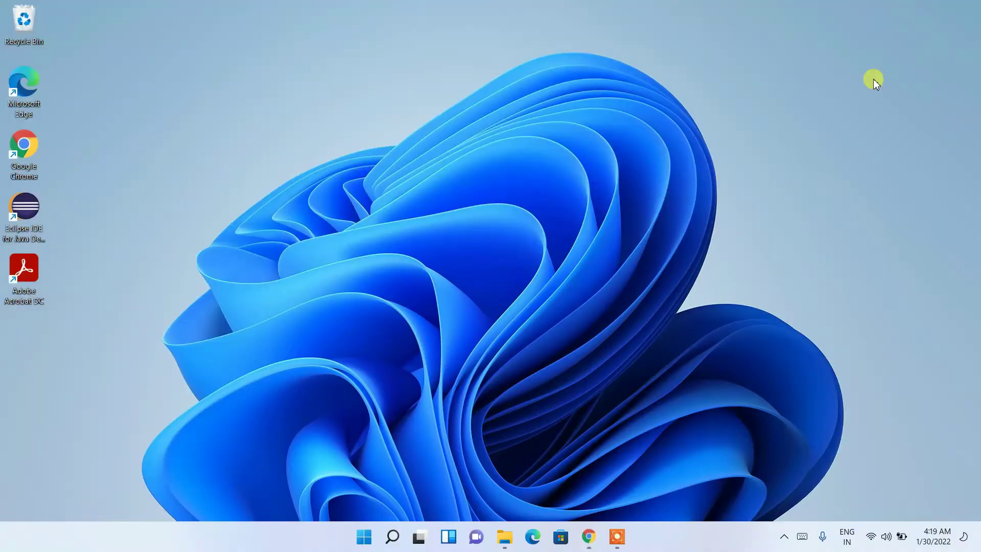
Run SQL2019-SSEI-Expr.exe from Downloads\Software and allow it to make changes.
click(504, 536)
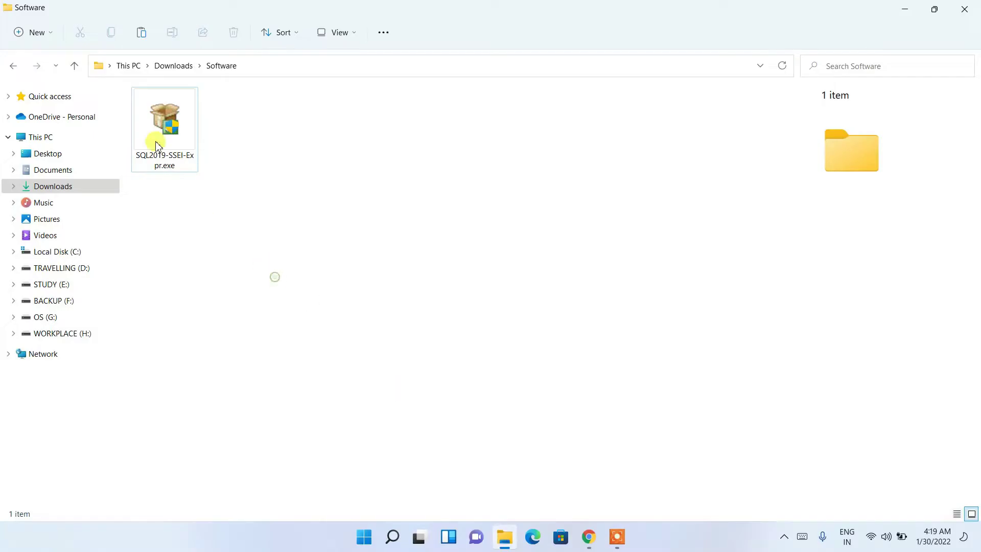
click(165, 129)
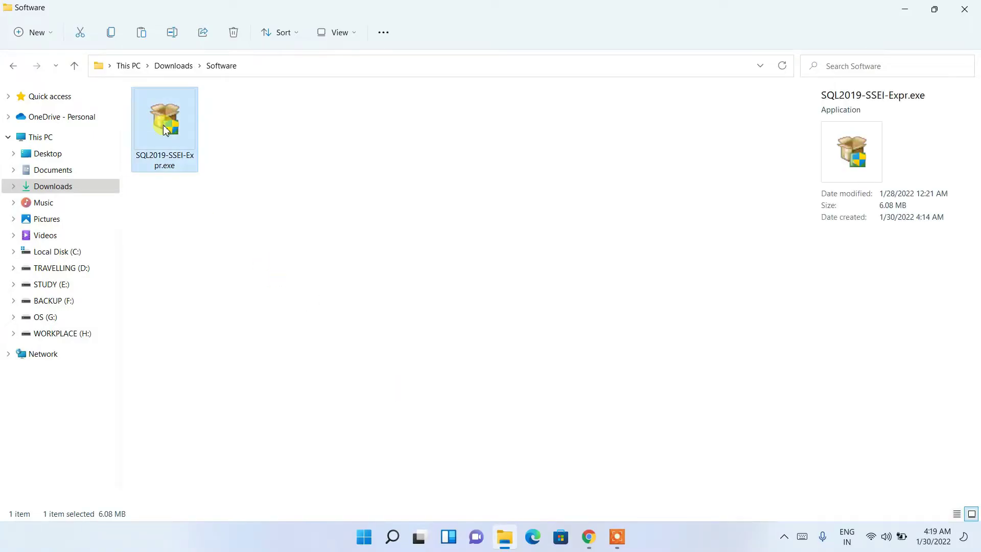
double_click(165, 129)
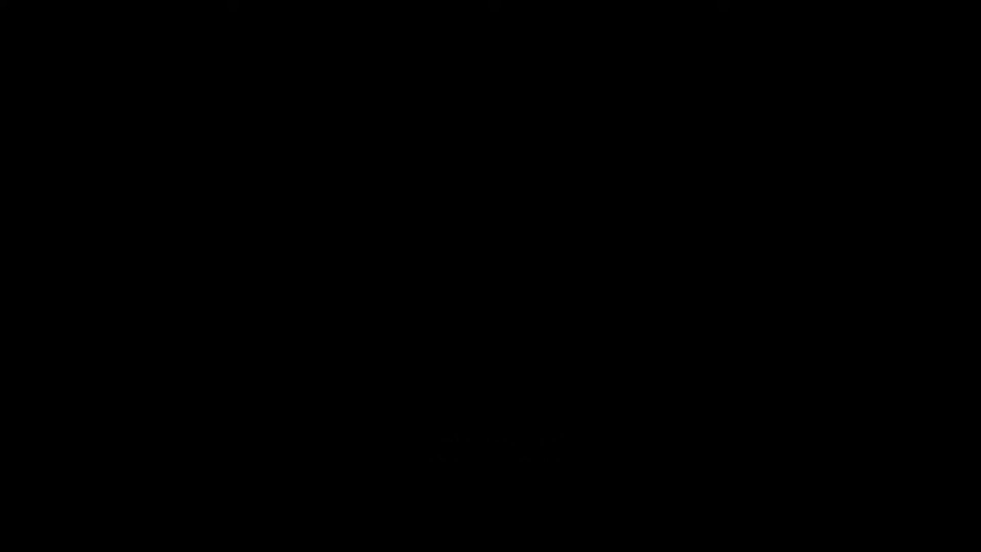
click(449, 376)
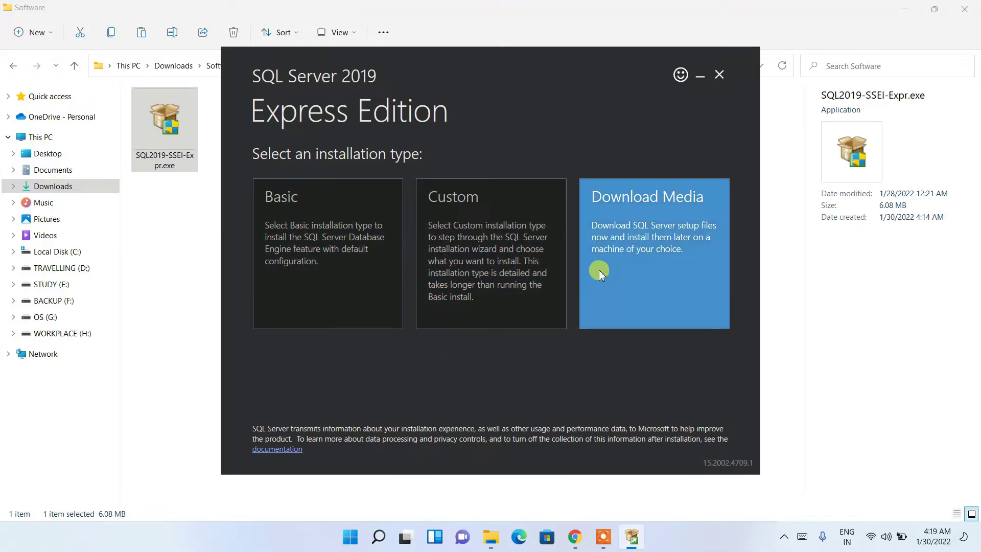
Choose the Basic installation type and accept the SQL Server 2019 Express license terms.
click(361, 283)
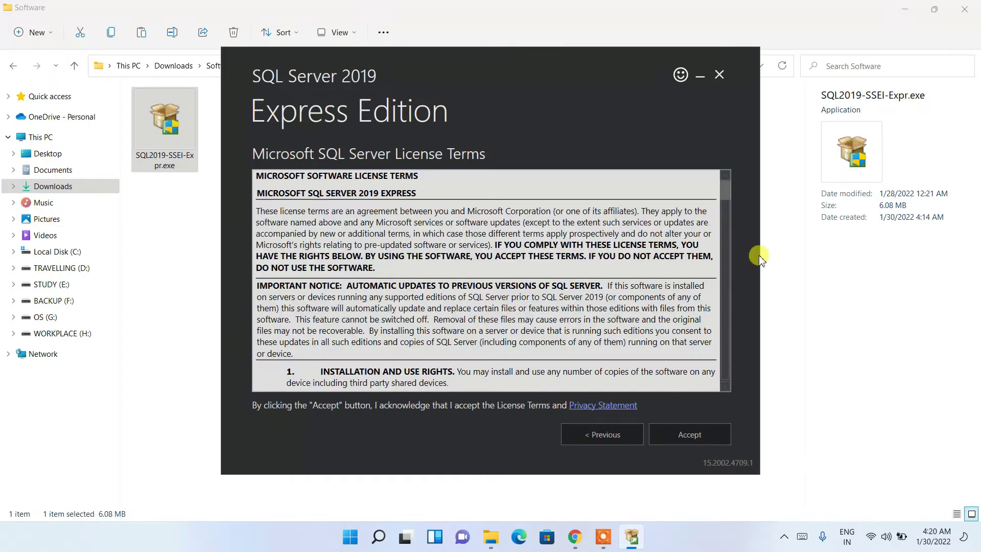
scroll(477, 232, down, 10)
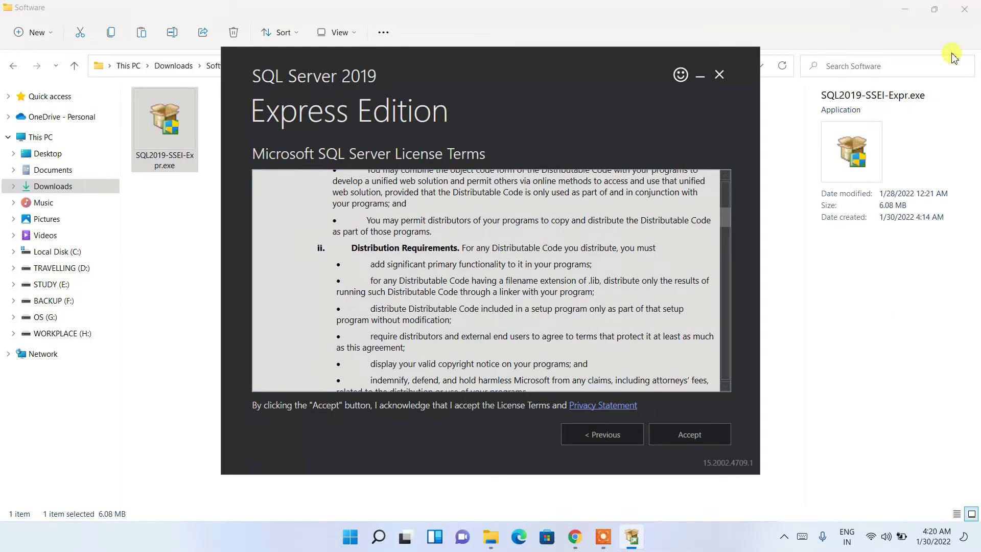
click(910, 8)
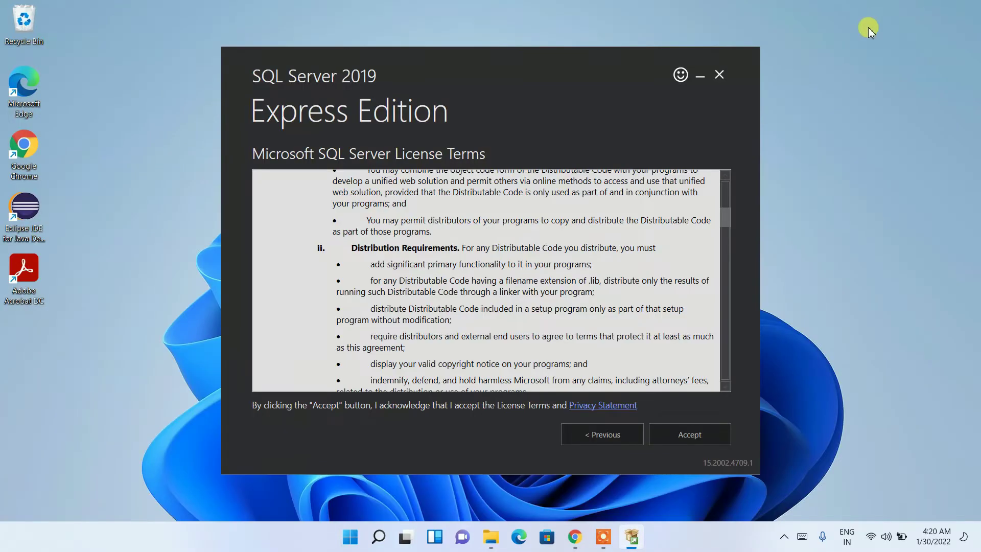
scroll(593, 312, up, 5)
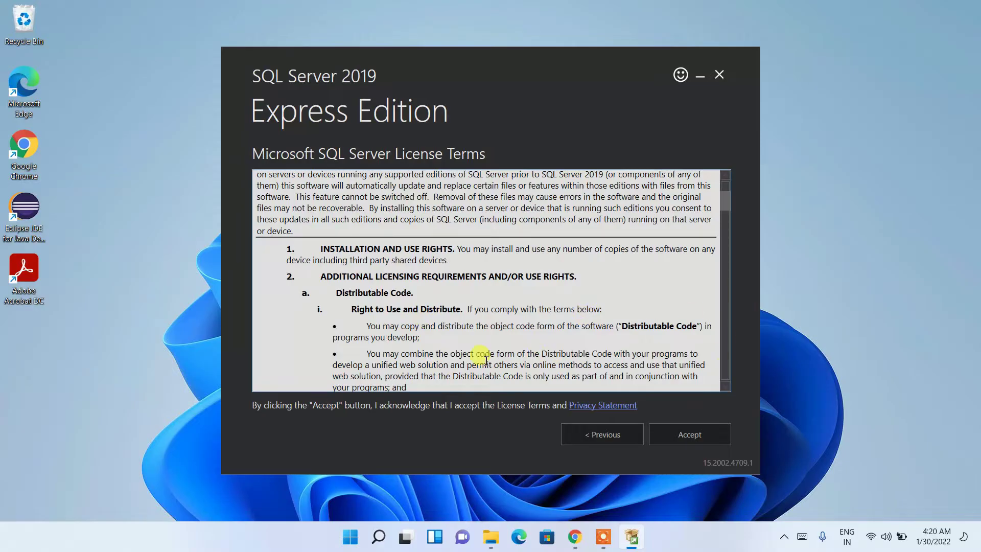
click(687, 435)
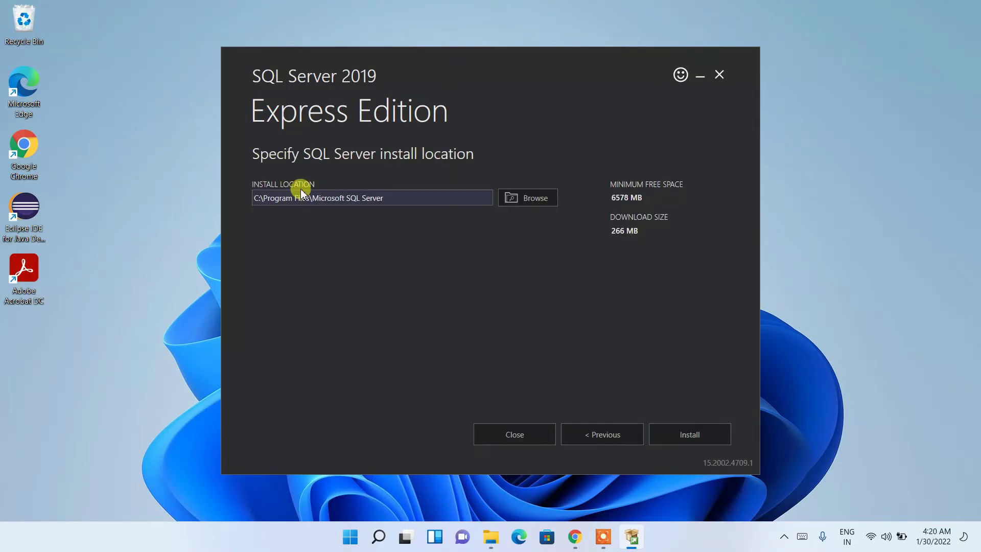
Install SQL Server Express to C:\Program Files\Microsoft SQL Server, a 266 MB download.
drag(404, 198, 234, 204)
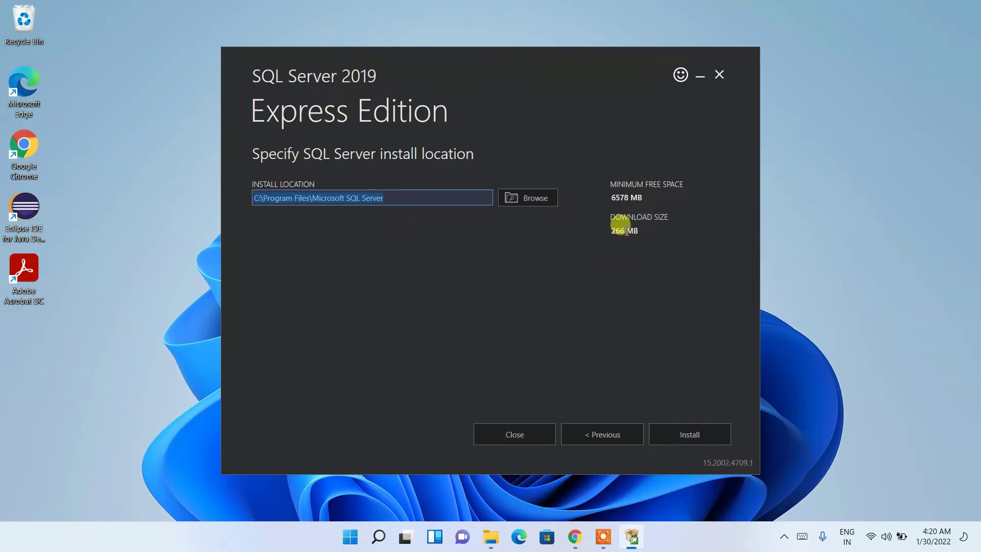
drag(613, 231, 639, 232)
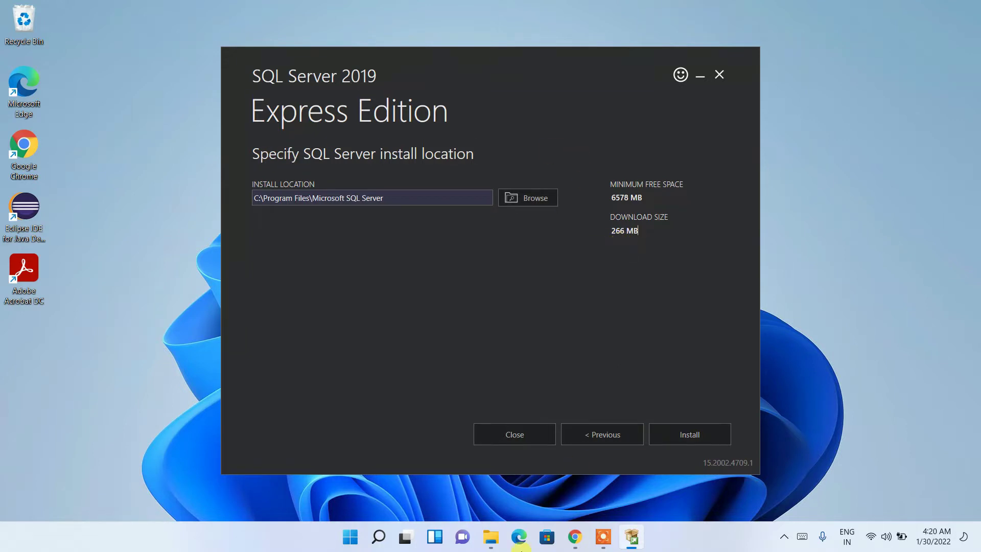
click(491, 537)
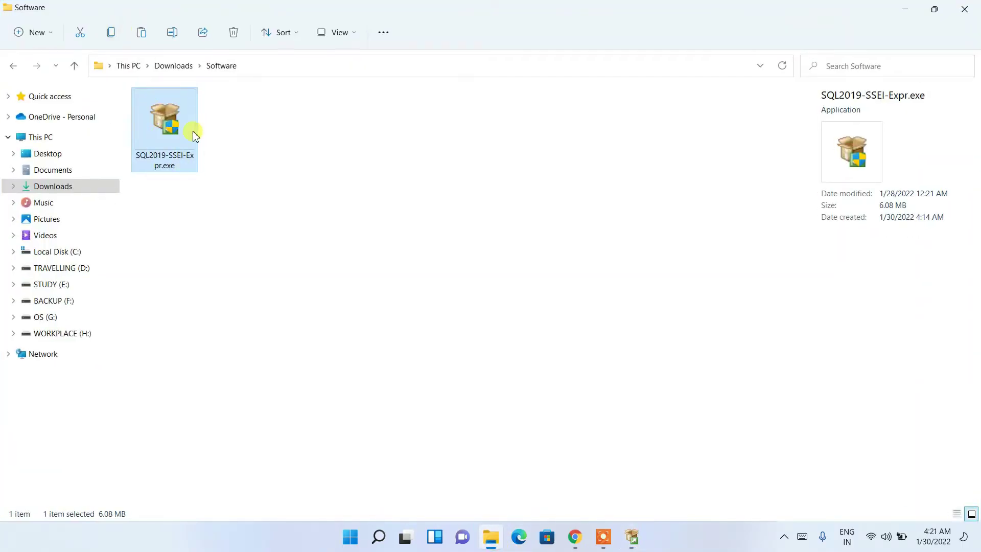
click(905, 8)
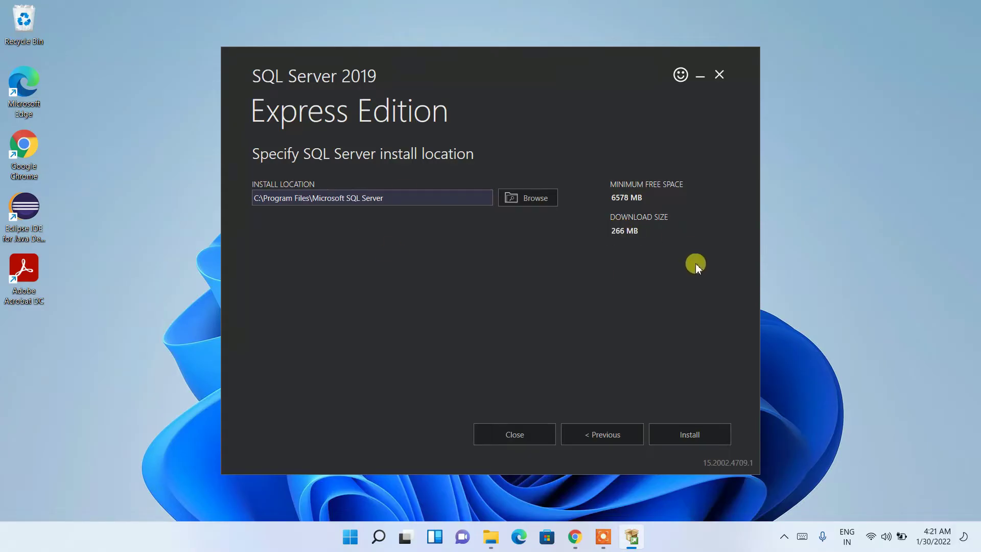
click(694, 434)
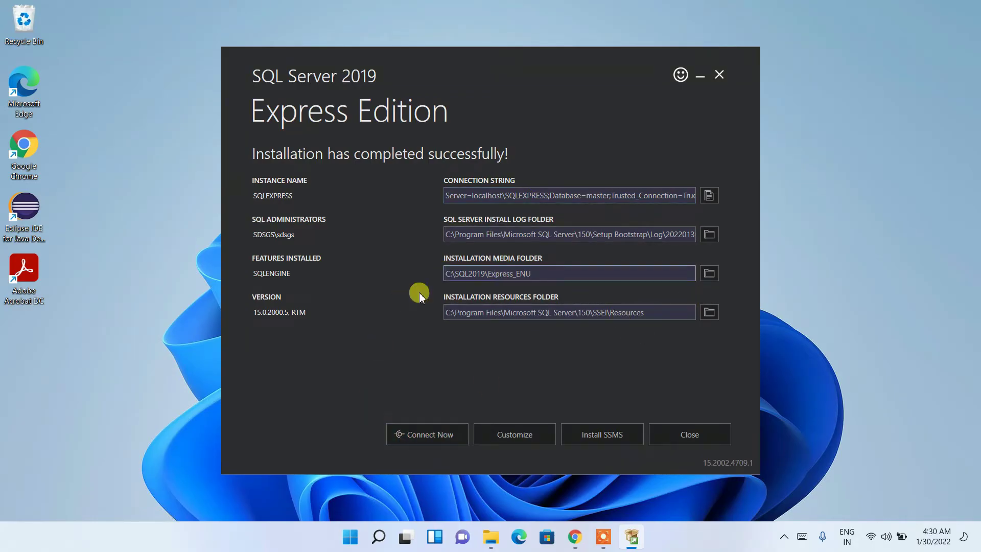
Check the SQL Server 2019 version via Connect Now in SQLCMD, then choose Install SSMS.
click(418, 436)
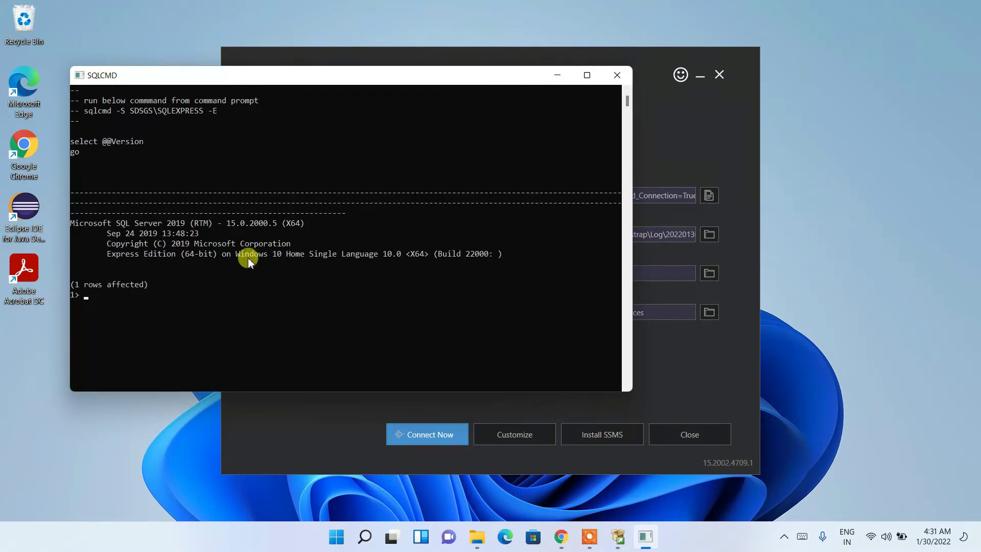
drag(84, 225, 204, 224)
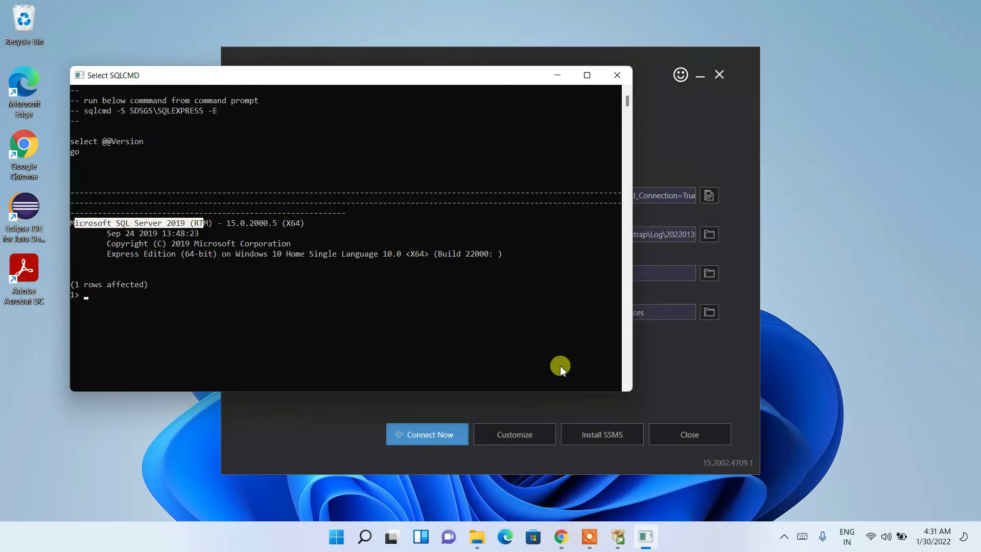
click(681, 373)
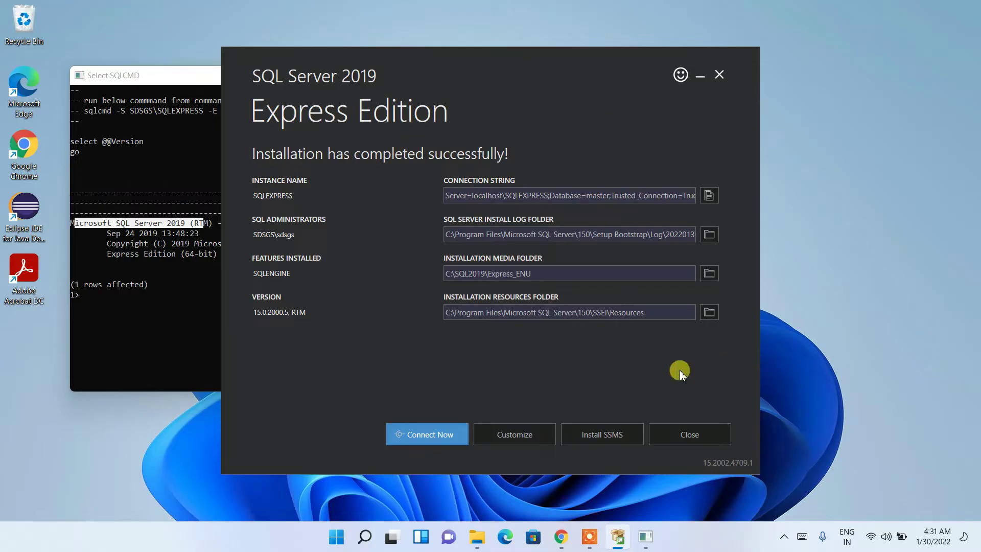
click(606, 437)
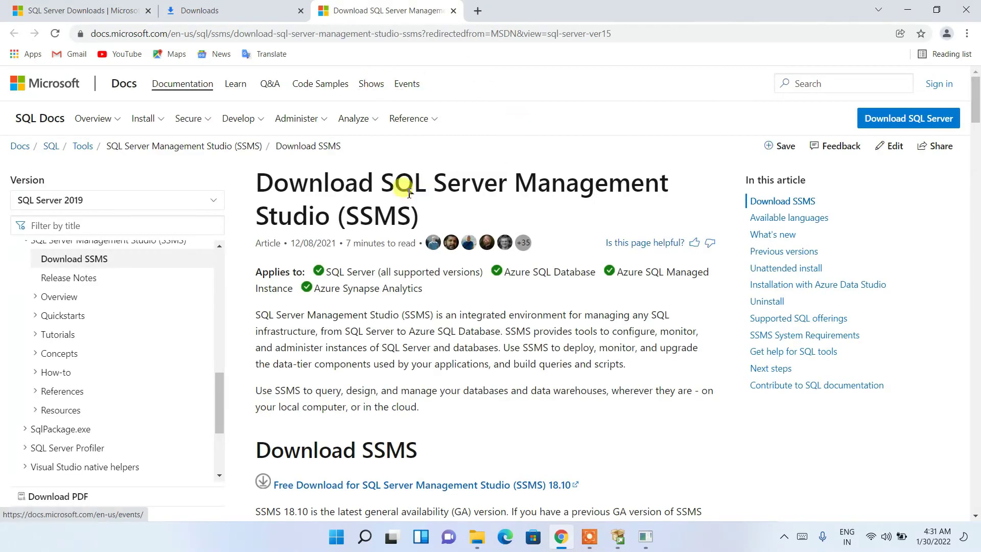
Start the SSMS 18.10 download, then pause and cancel it and minimize Chrome.
drag(257, 182, 503, 207)
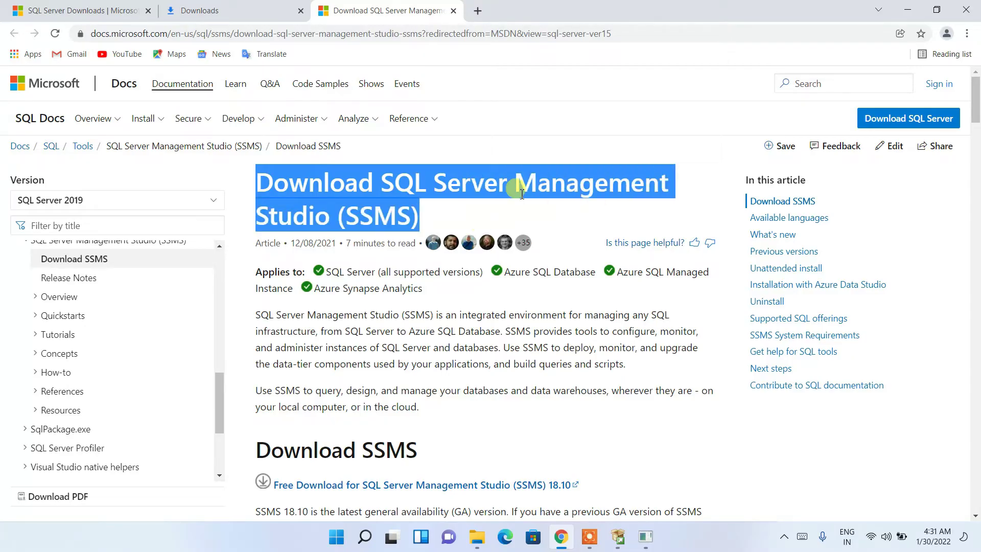
scroll(520, 188, down, 3)
scroll(521, 192, down, 1)
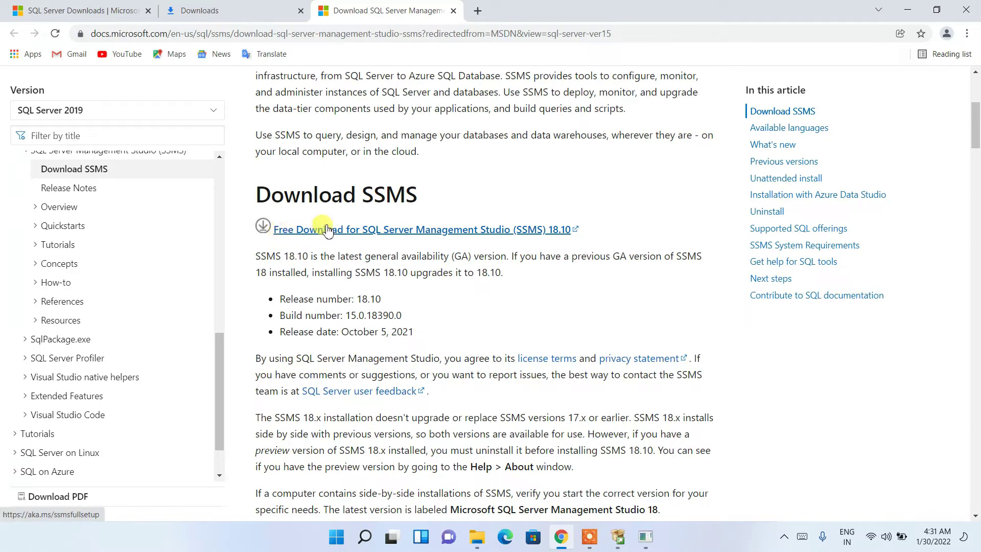
click(506, 231)
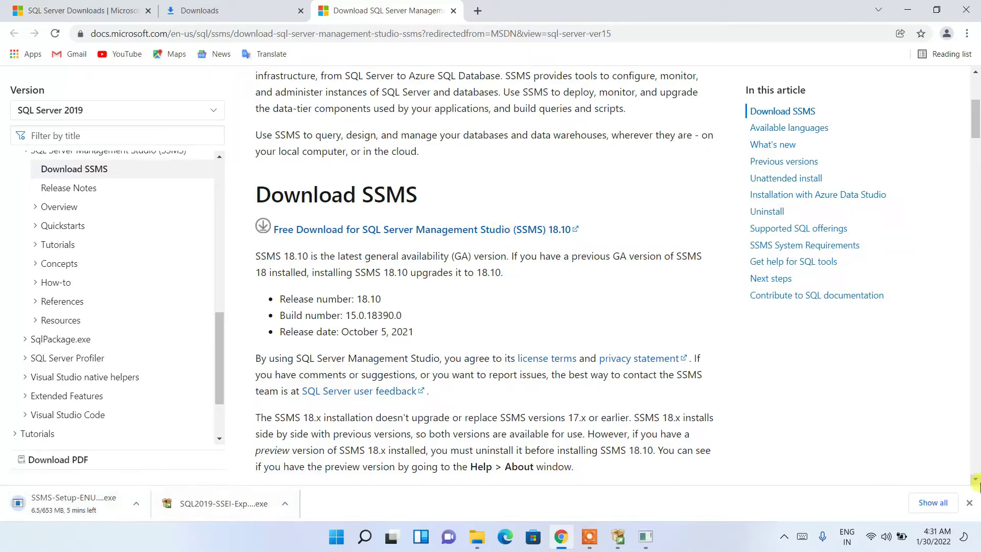
click(952, 503)
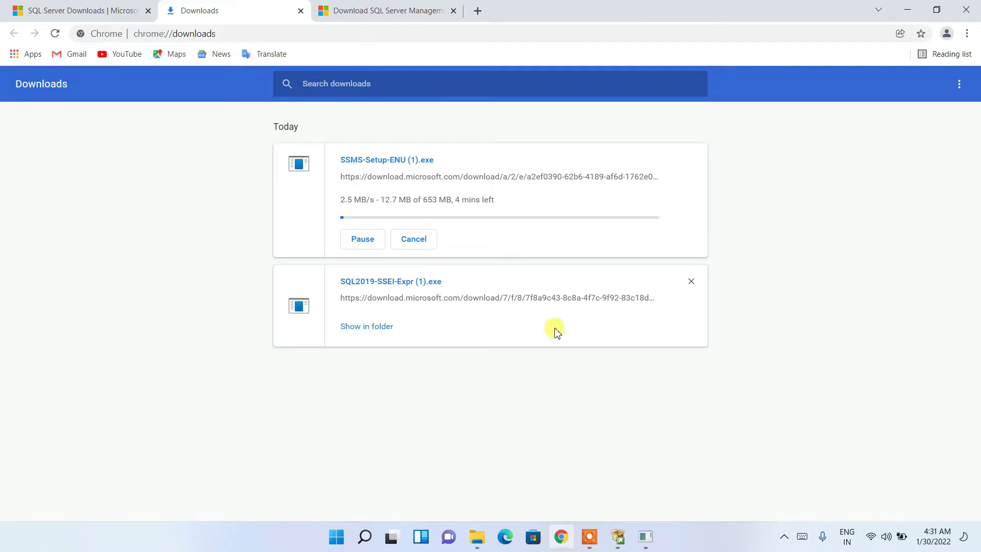
click(377, 240)
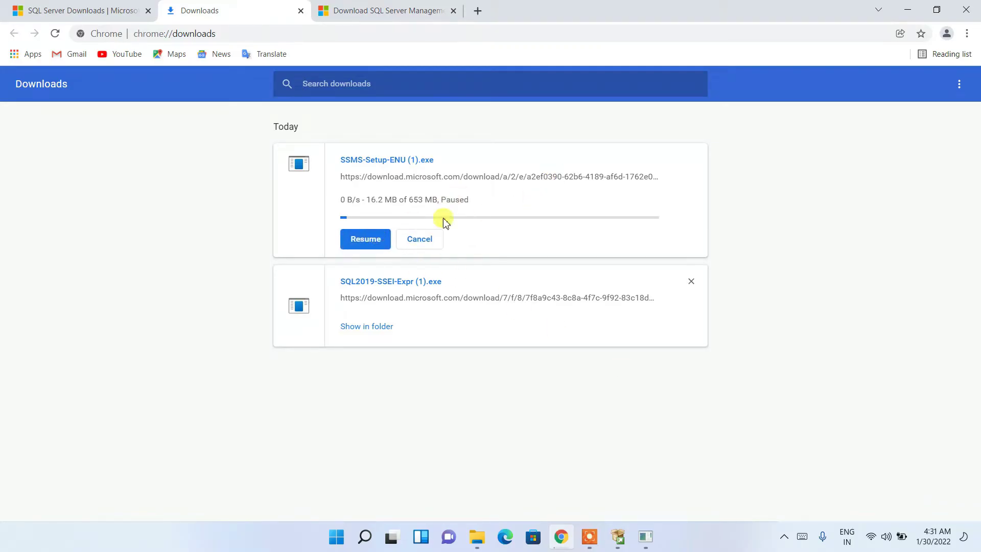
click(419, 239)
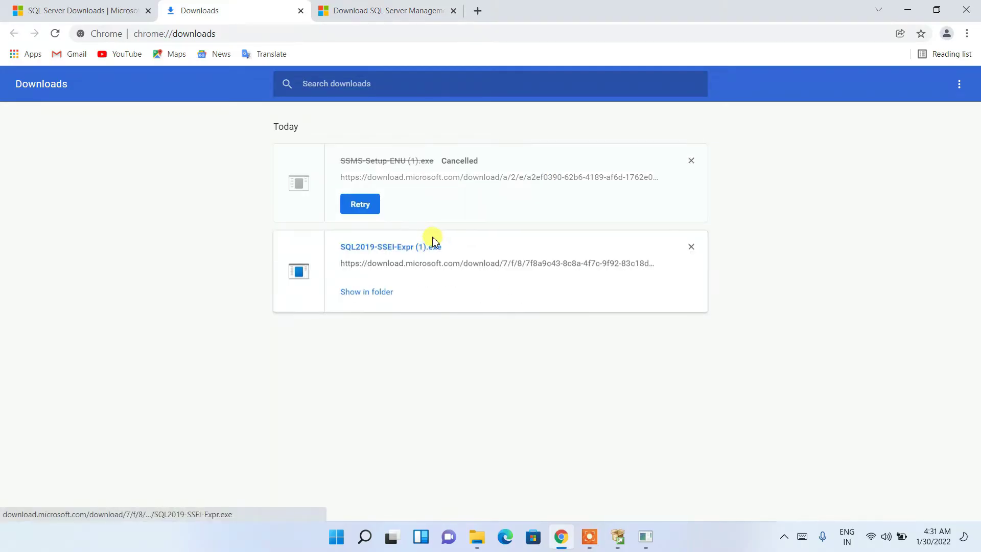
click(910, 8)
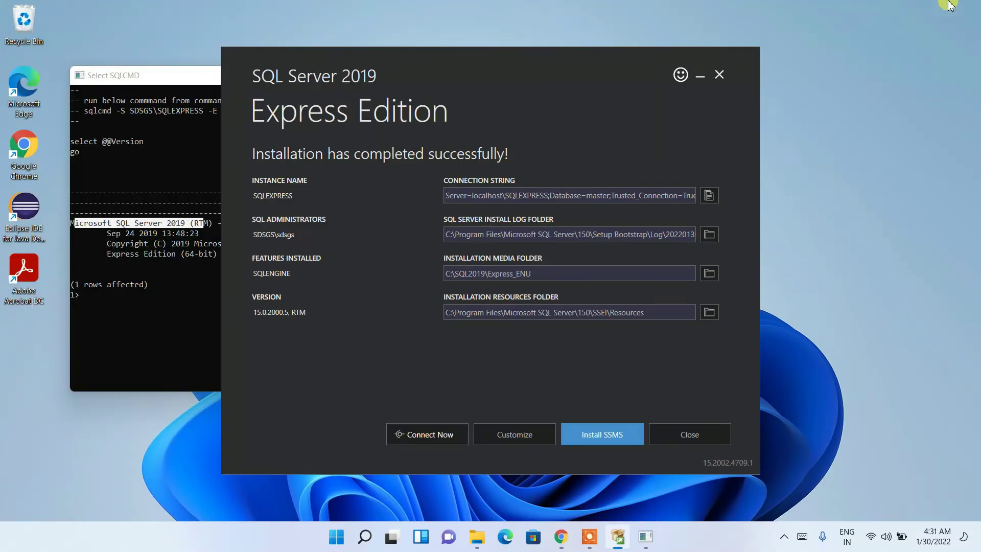
Run SSMS-Setup-ENU.exe from Downloads\Software and hide the folder window.
click(477, 541)
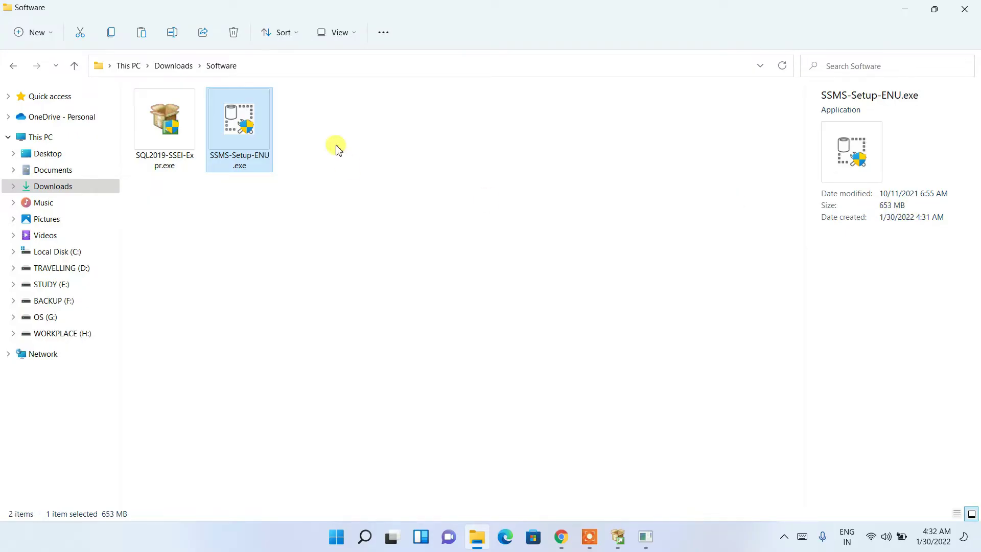
double_click(246, 125)
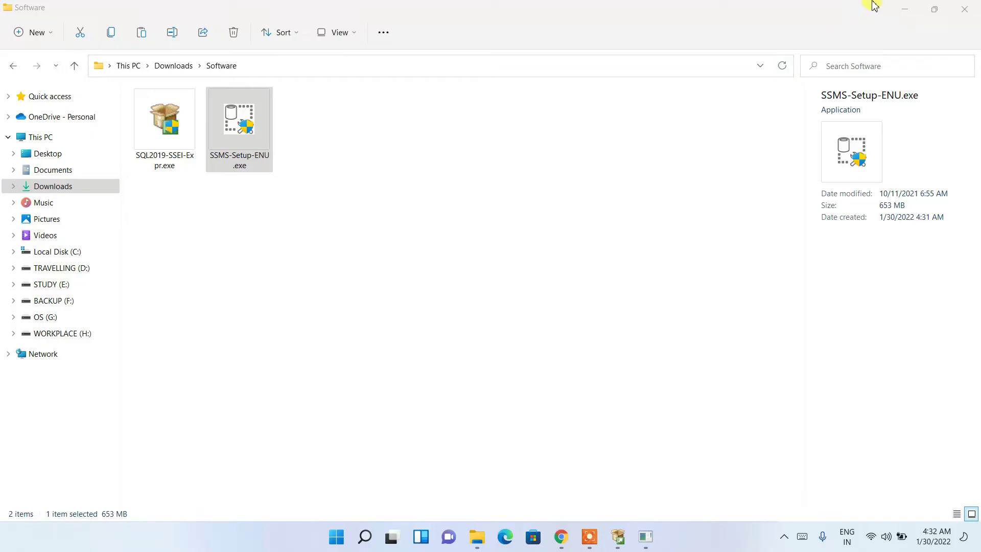
click(909, 10)
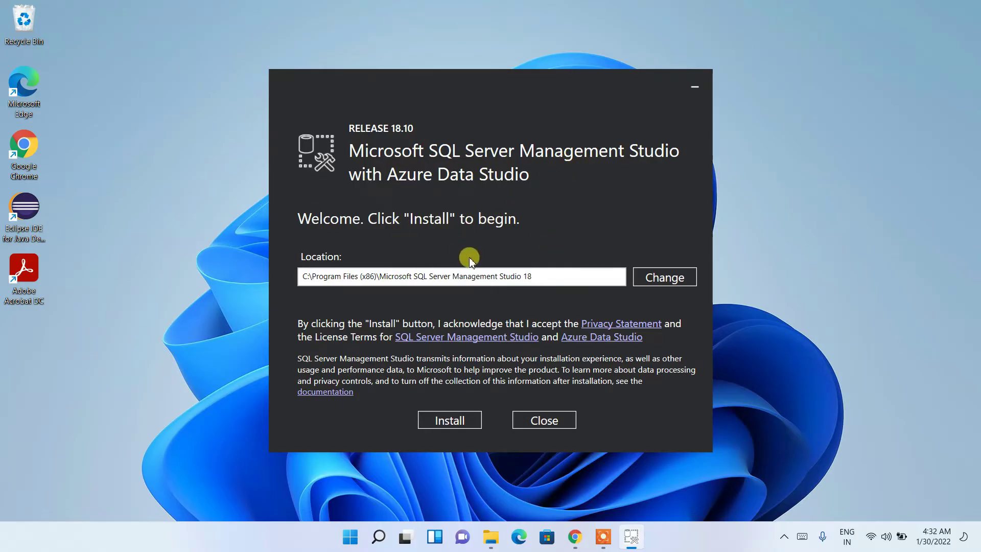
Install SSMS 18.10 to C:\Program Files (x86)\Microsoft SQL Server Management Studio 18 and close setup.
drag(562, 281, 286, 276)
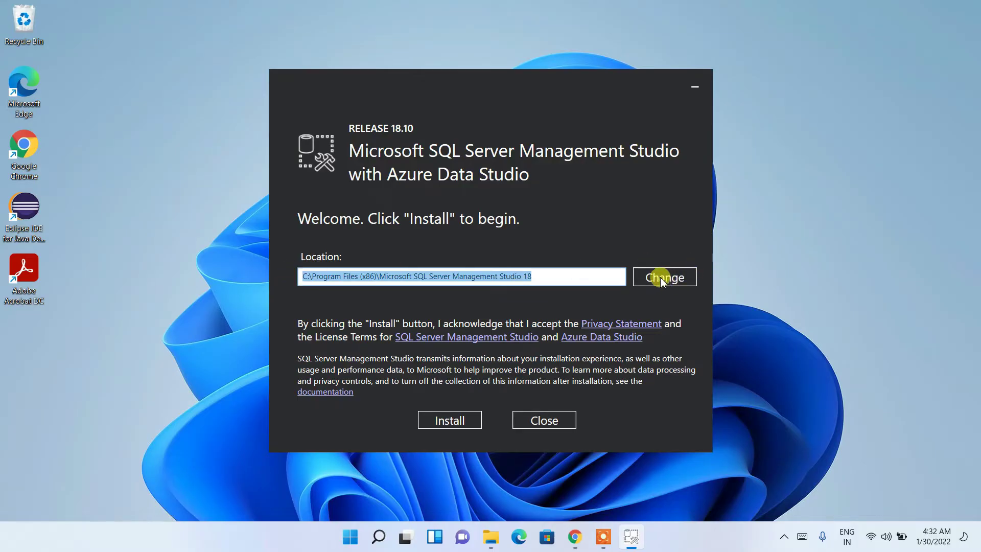
click(540, 277)
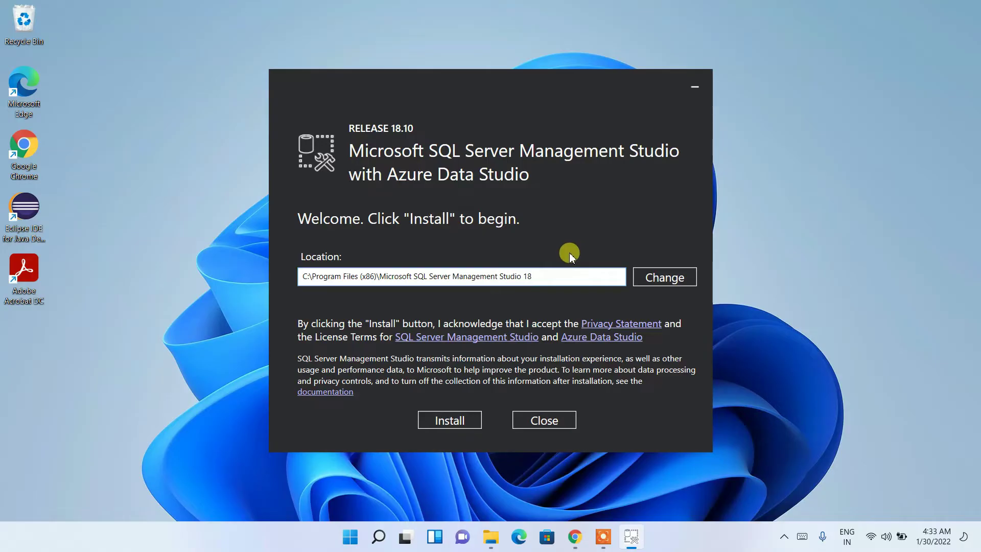
click(446, 420)
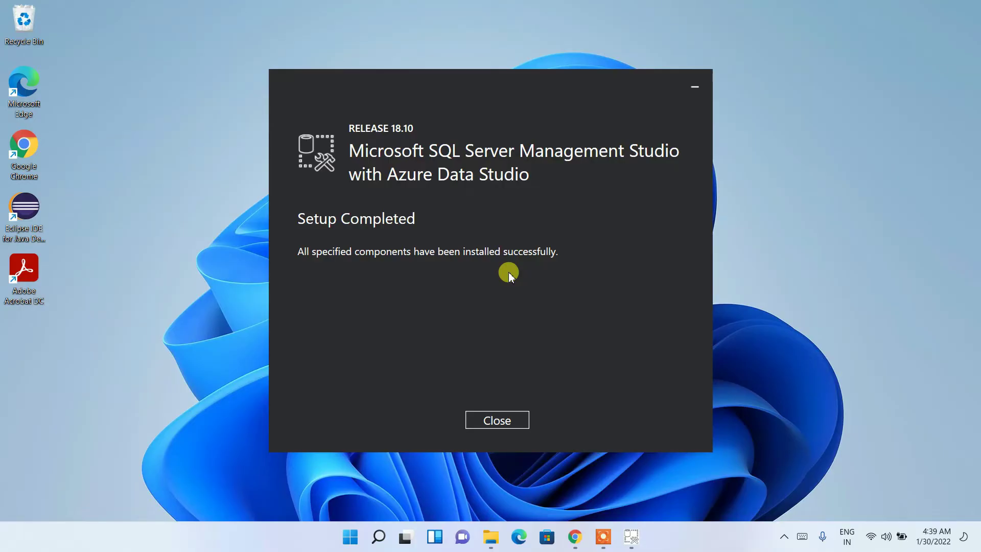
key(Return)
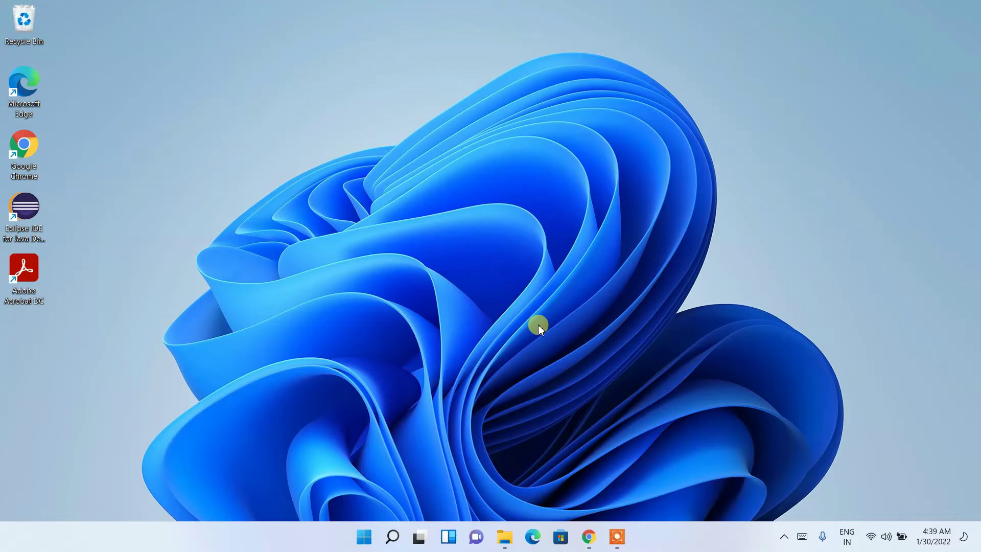
Search Windows for 'ssms' and start Microsoft SQL Server Management Studio 18.
click(392, 536)
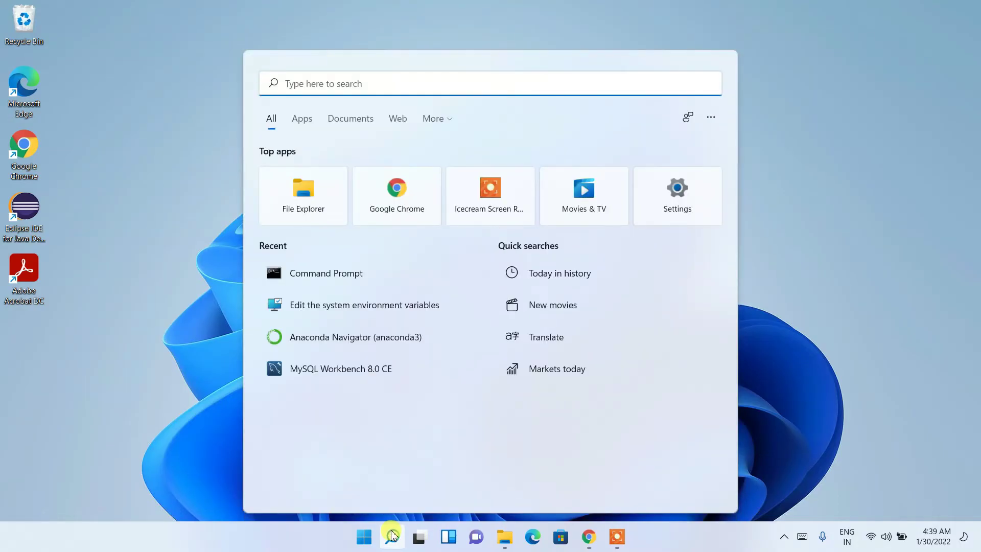
text(ssms)
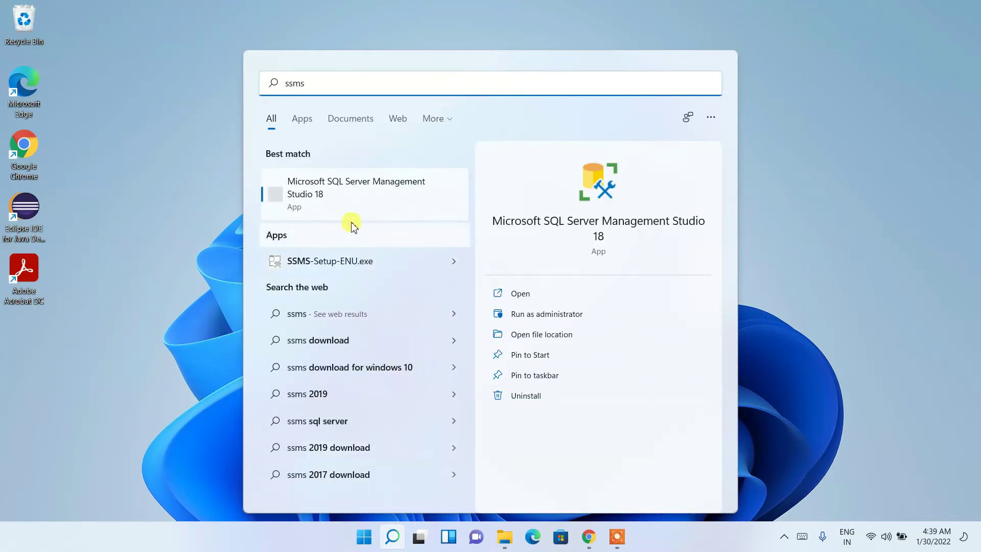
click(341, 197)
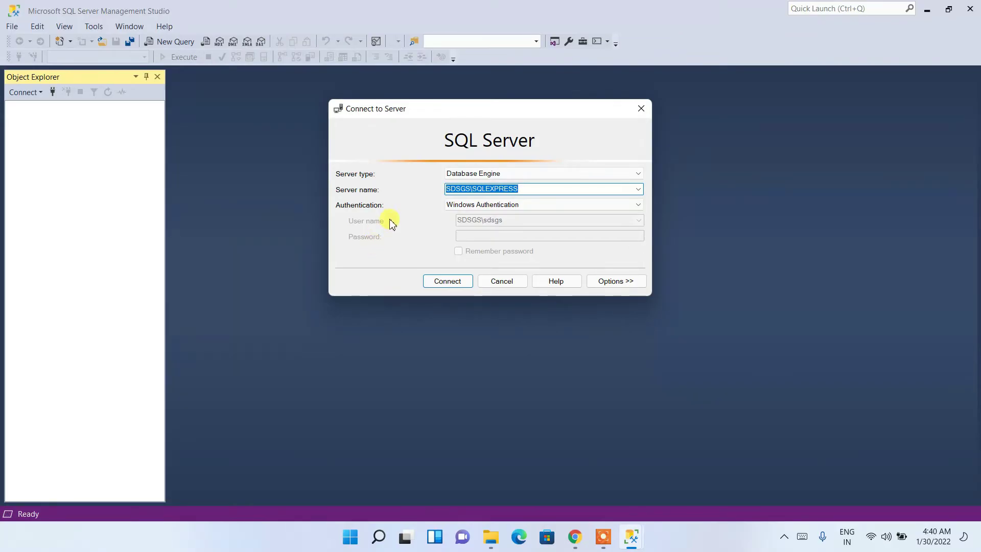
Connect to the SQLEXPRESS server and expand Databases, then System Databases, in Object Explorer.
click(539, 187)
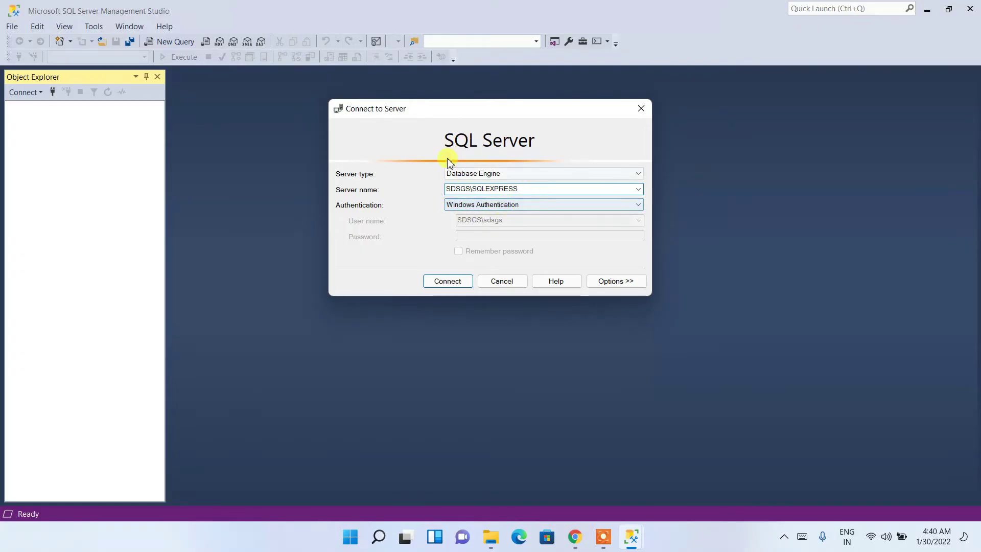
click(445, 281)
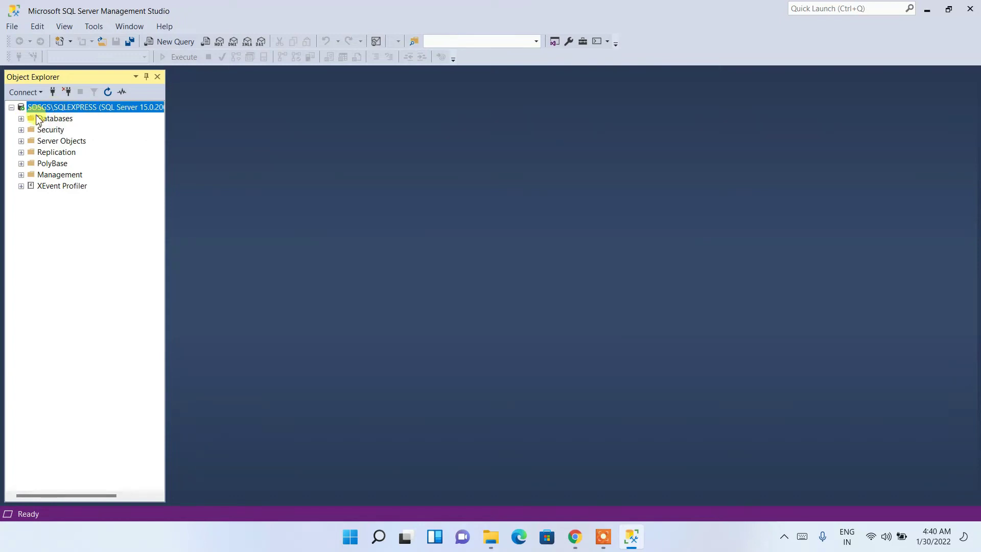
click(21, 119)
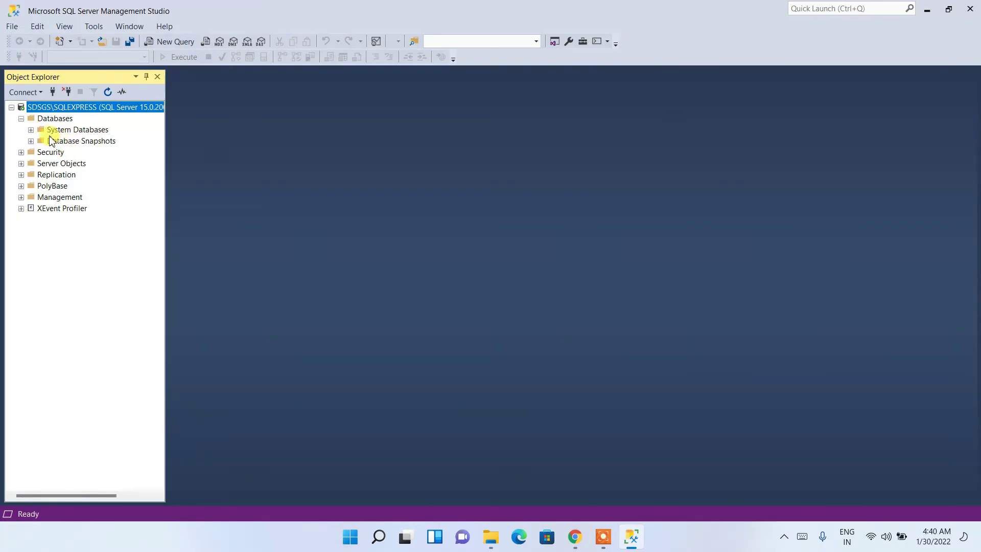
click(31, 130)
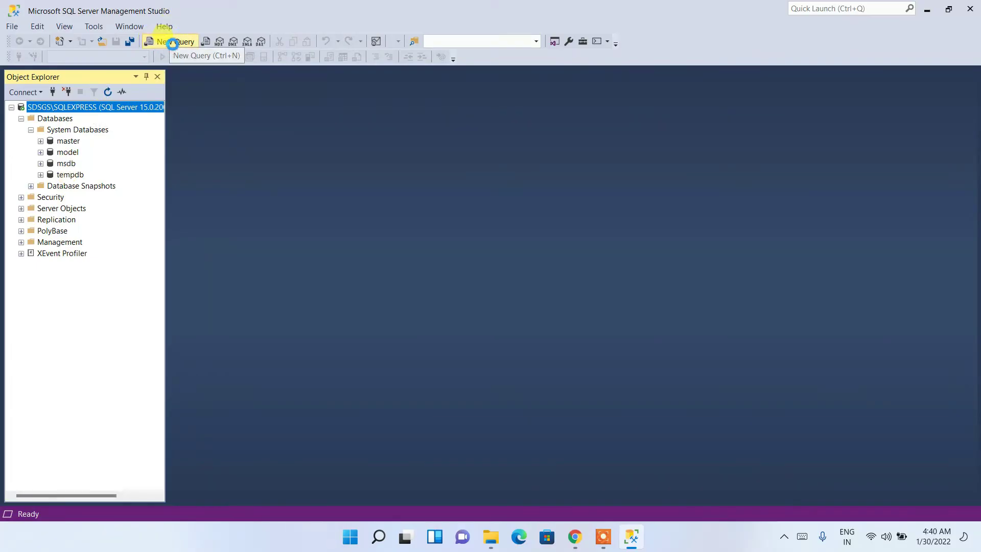
Execute 'create database empl_details;' in a new query and check the Commands completed successfully message.
click(177, 45)
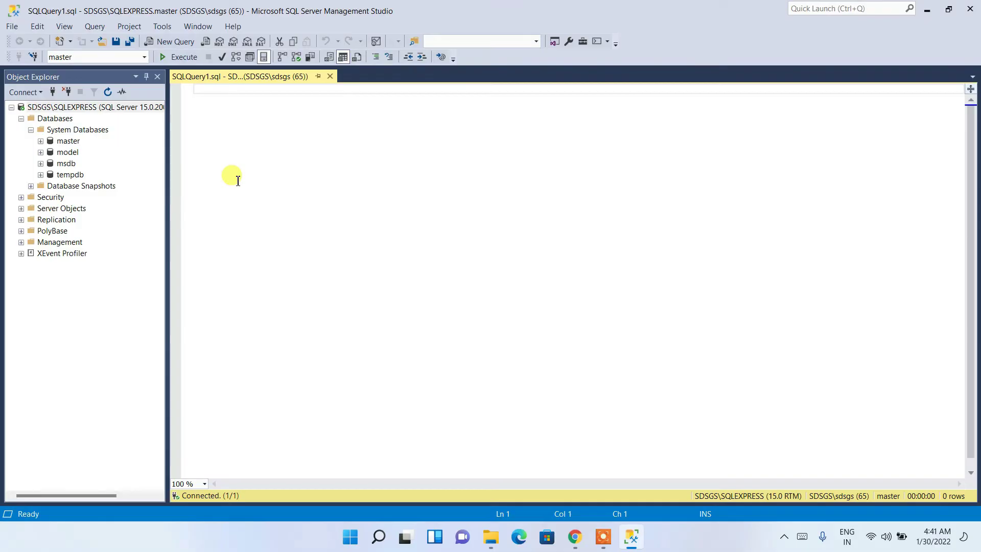
text(create)
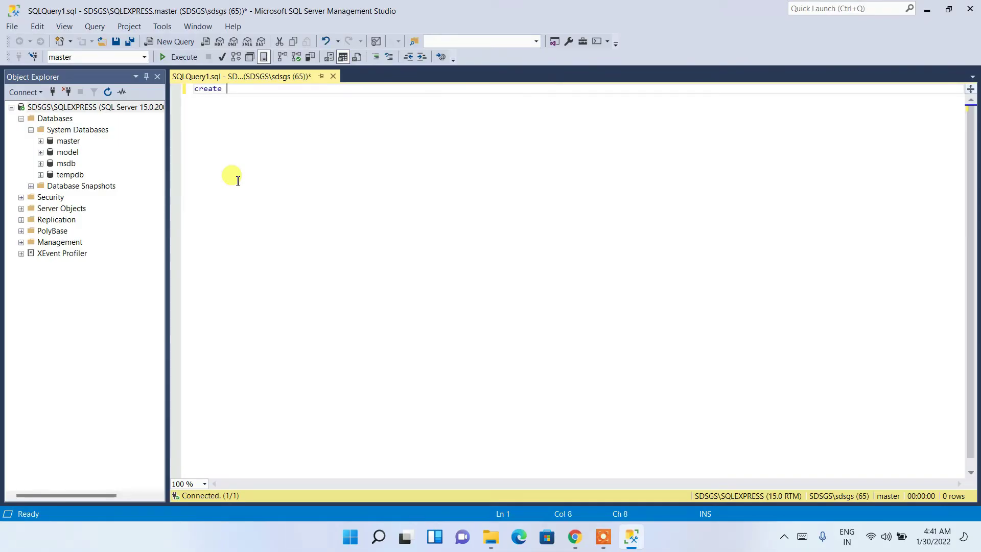
text( database empl_details;)
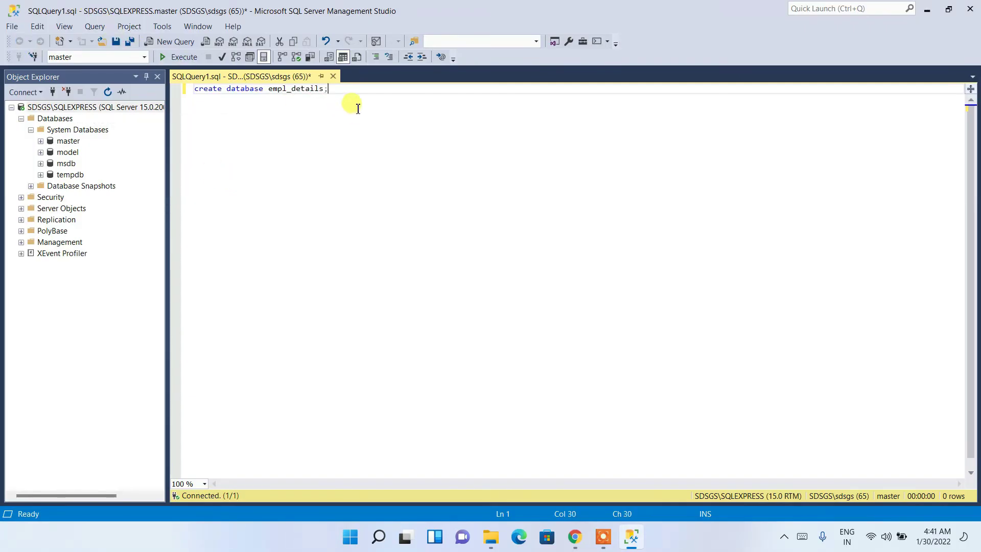
drag(343, 96, 194, 89)
click(177, 62)
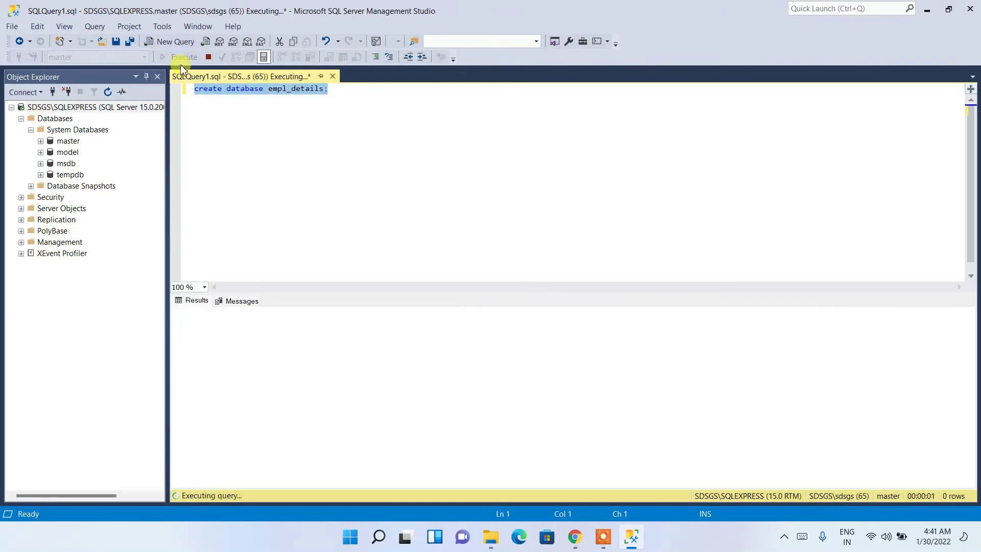
drag(192, 313, 283, 302)
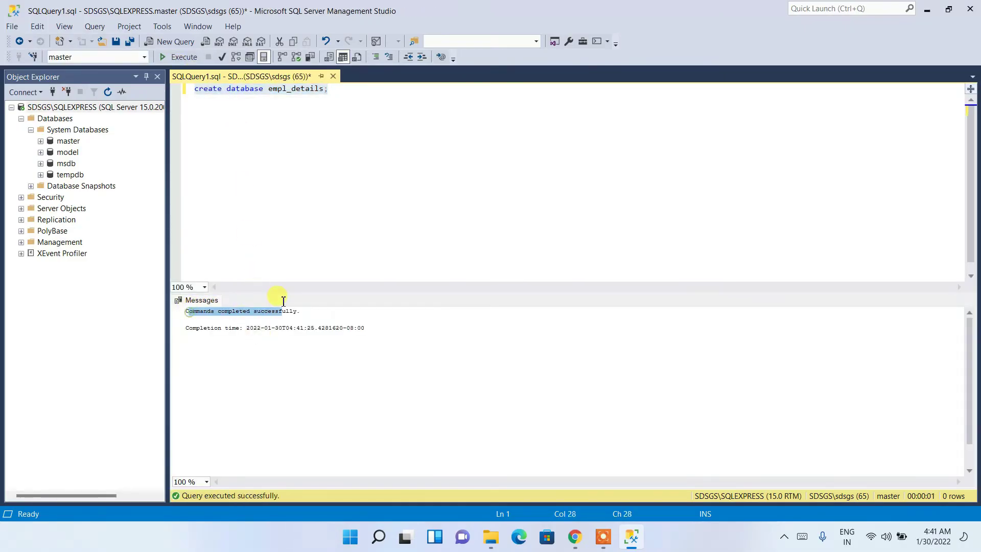
drag(187, 311, 320, 310)
click(325, 310)
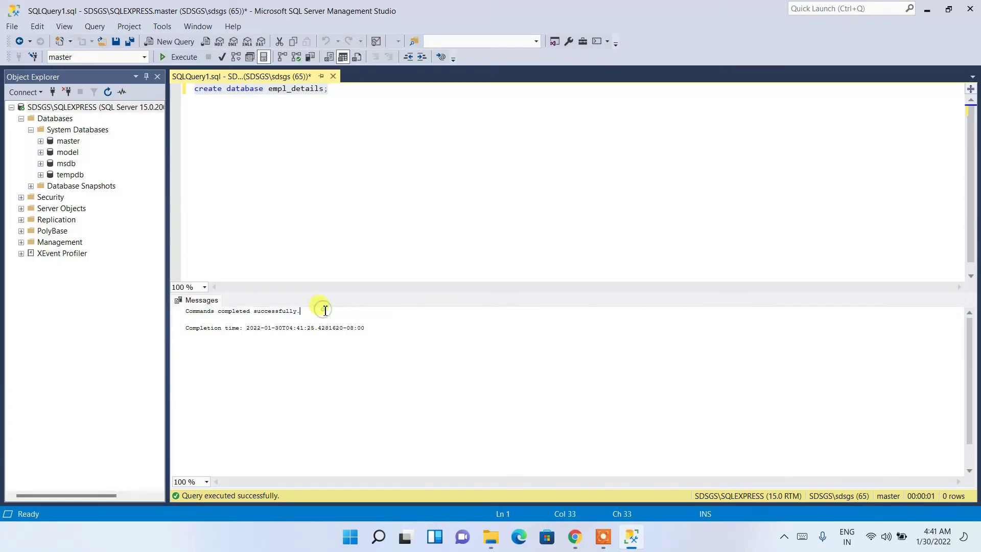
Zoom the query editor to 200 % and start a new line.
click(204, 287)
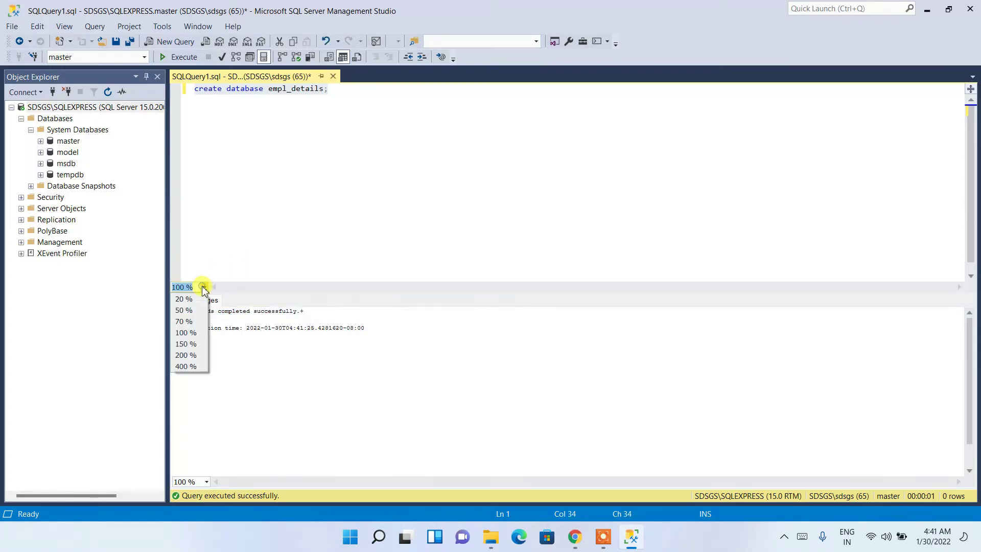
click(186, 355)
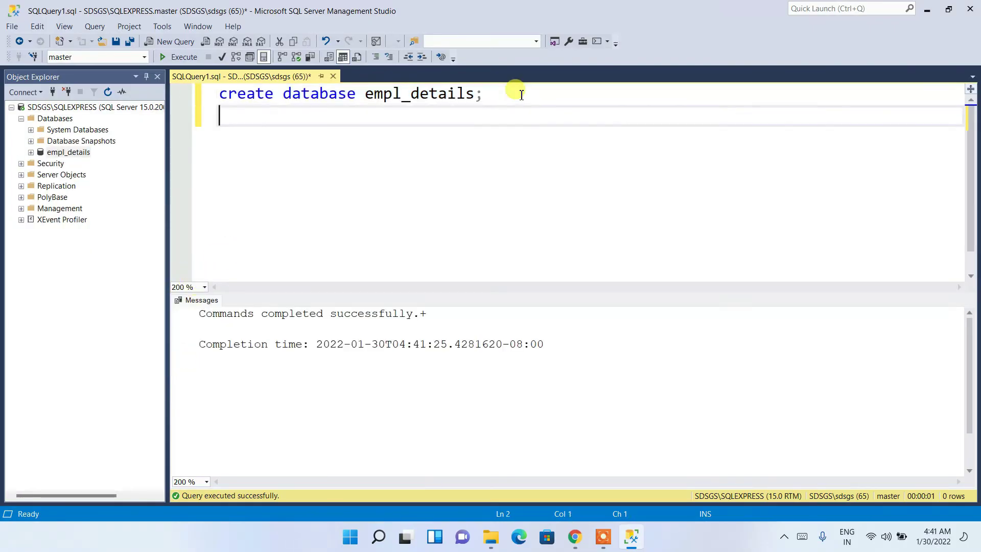
key(Return)
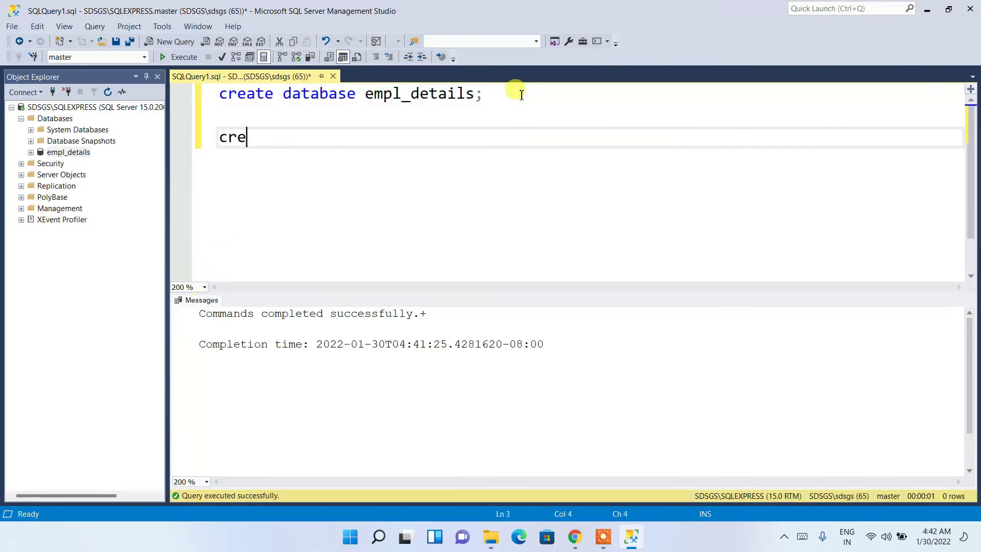
Start a 'create table emp(' statement with blank lines before its closing parenthesis.
text(create ta)
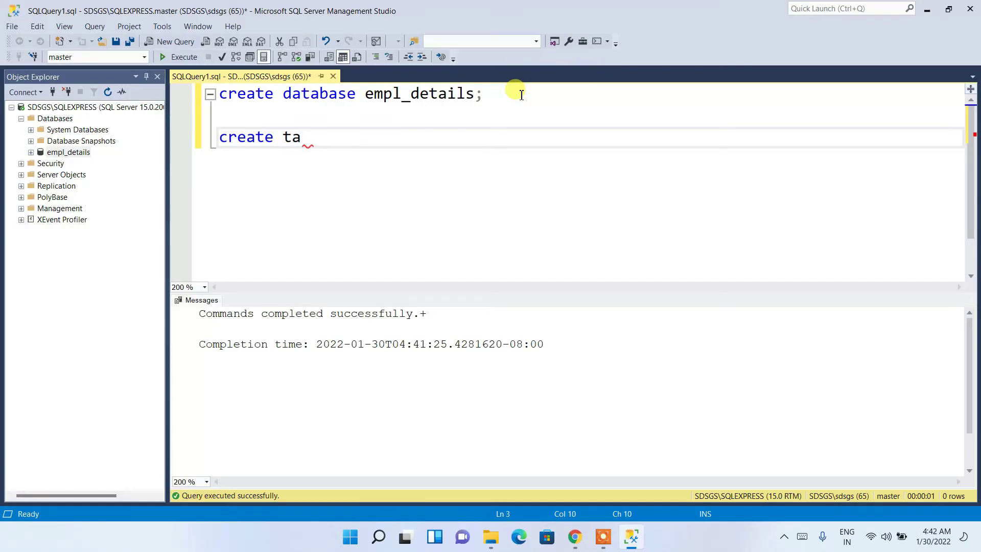
text(ble emp)
text(()
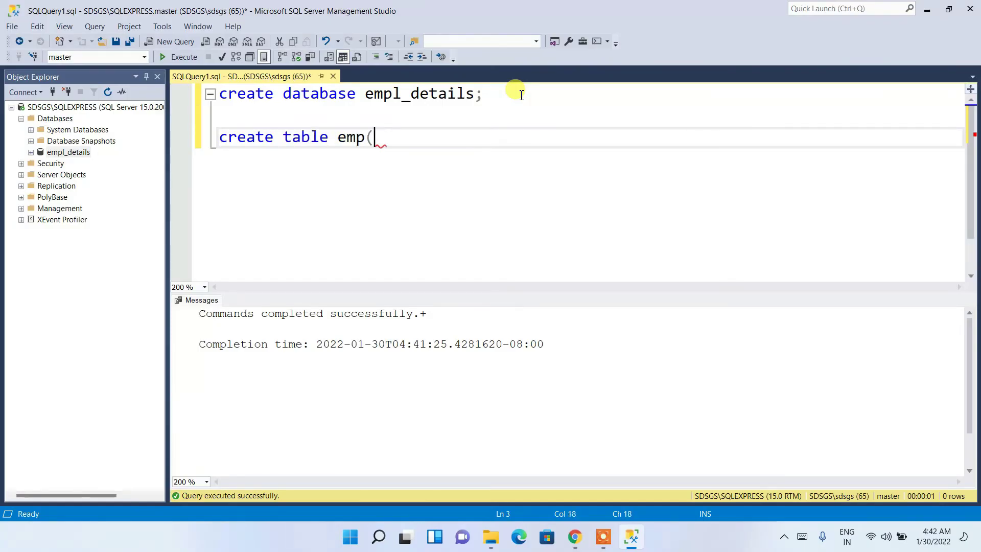
key(Return)
text())
key(Left)
key(Return)
key(Up)
key(Return)
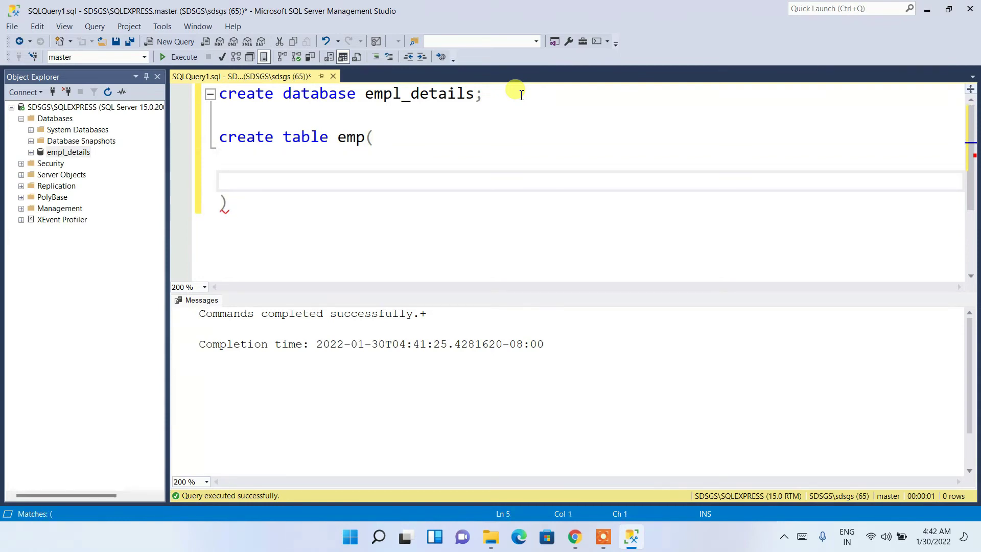
key(Up)
Define columns emp_id int and name varchar(50), ending the statement with ');'.
text(emp)
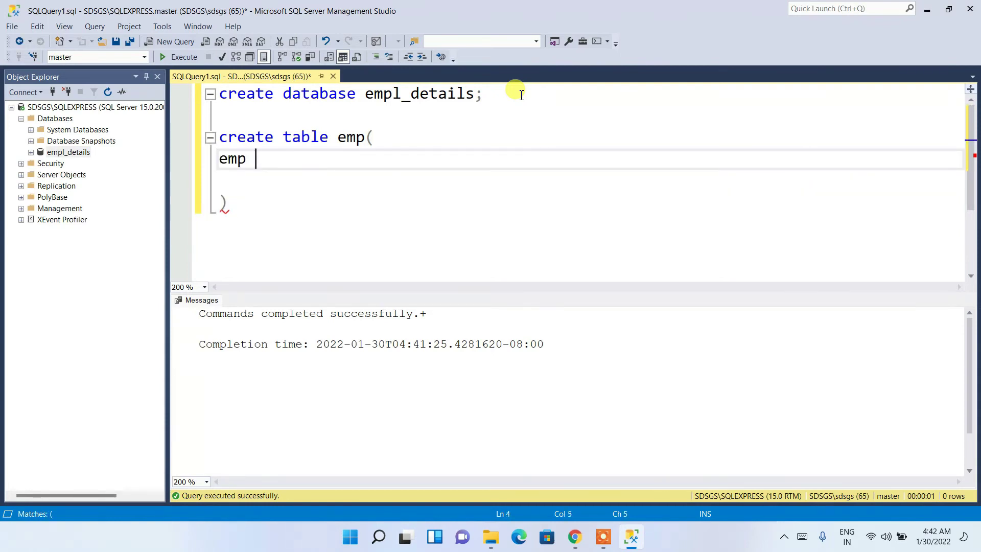
key(BackSpace)
text(_id int,)
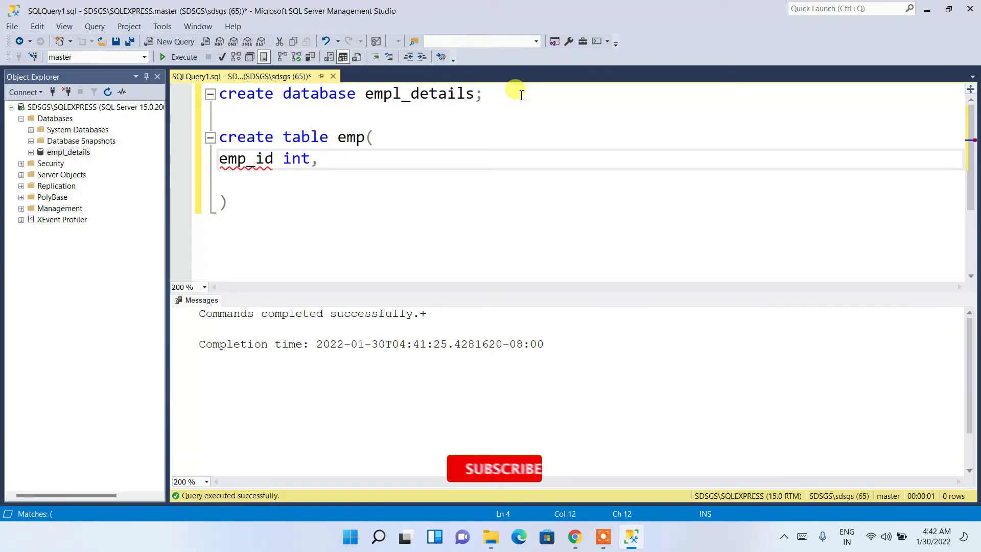
key(Return)
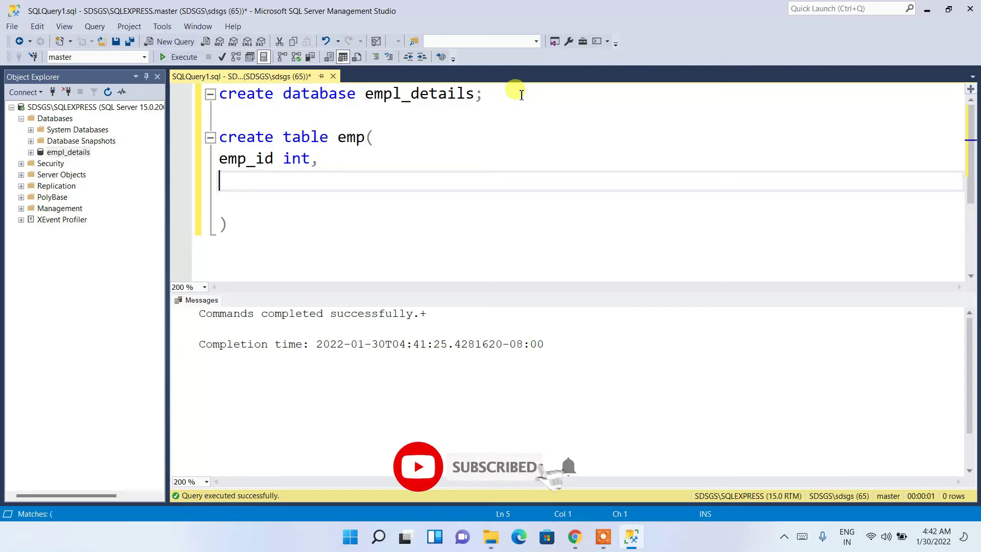
text(lastnam)
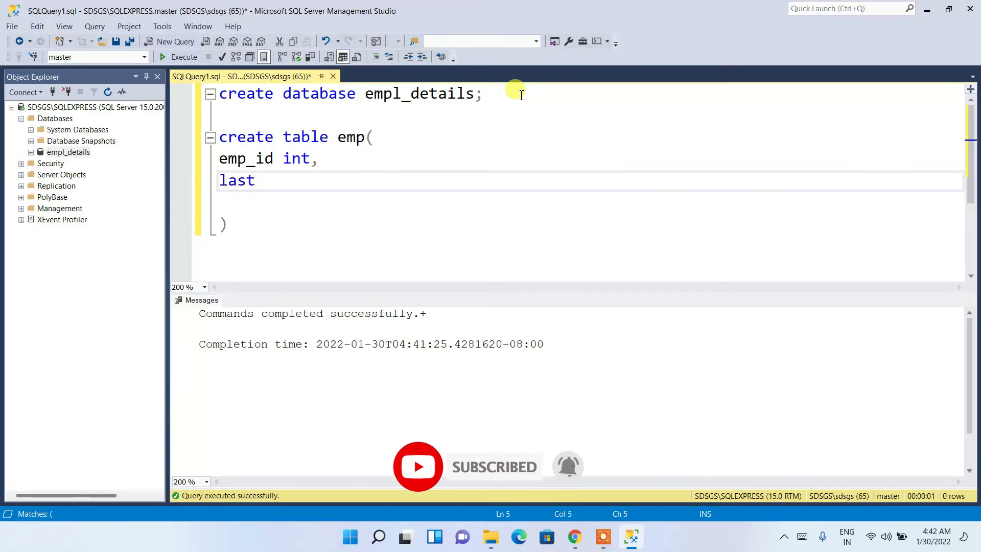
key(BackSpace)
key(BackSpace)
key(BackSpace)
key(BackSpace)
key(BackSpace)
text(name)
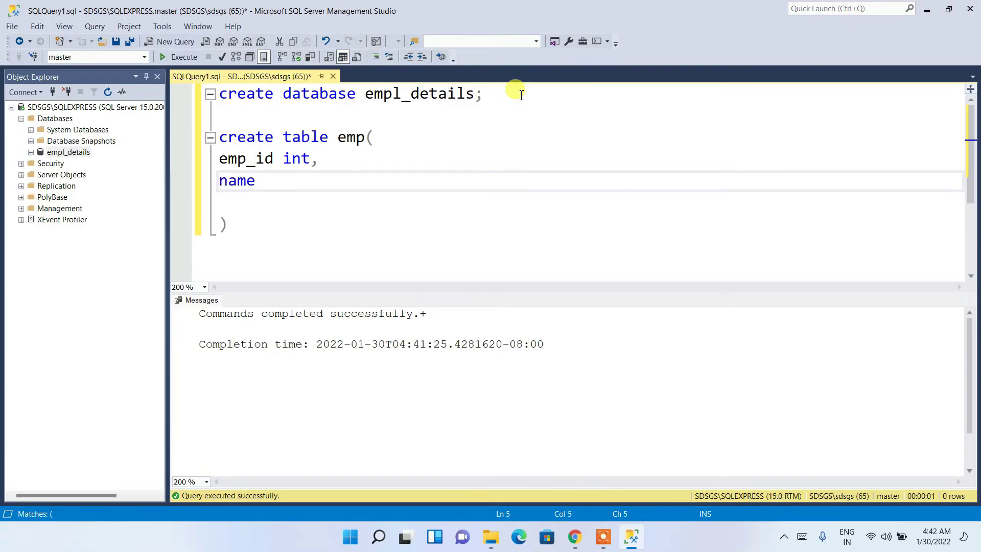
text( varchar())
key(Left)
text(50)
key(Right)
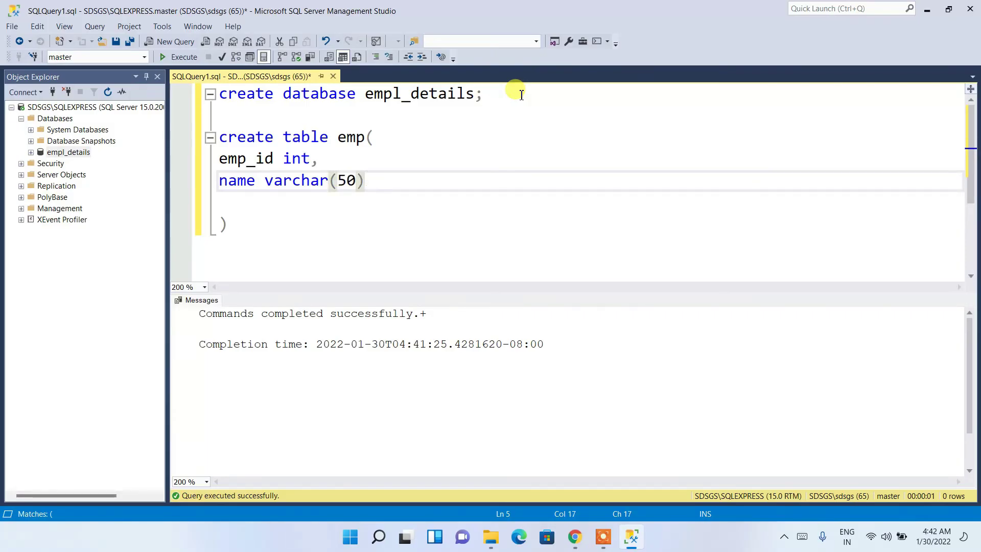
key(Down)
key(Down)
text(;)
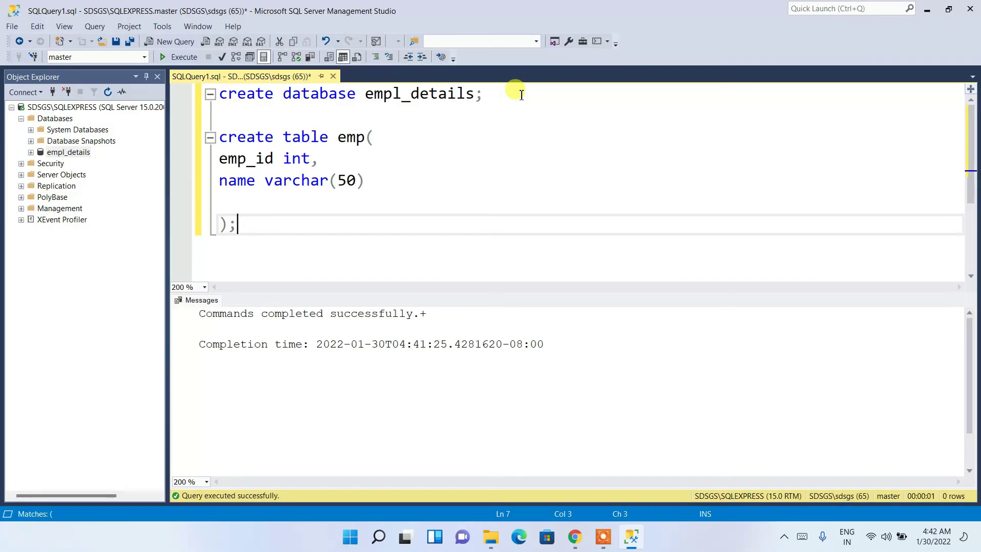
drag(237, 225, 213, 139)
click(184, 57)
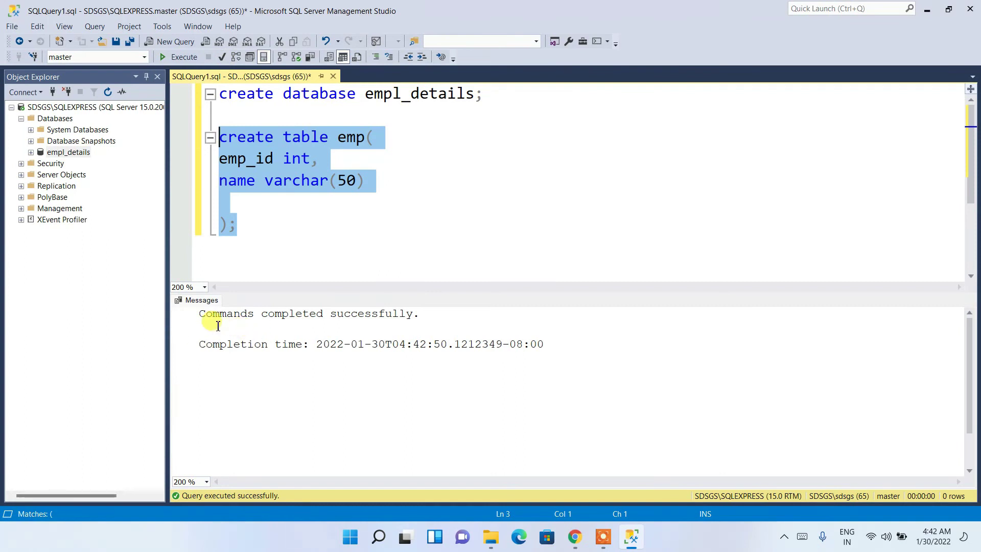
drag(217, 321, 384, 314)
click(378, 213)
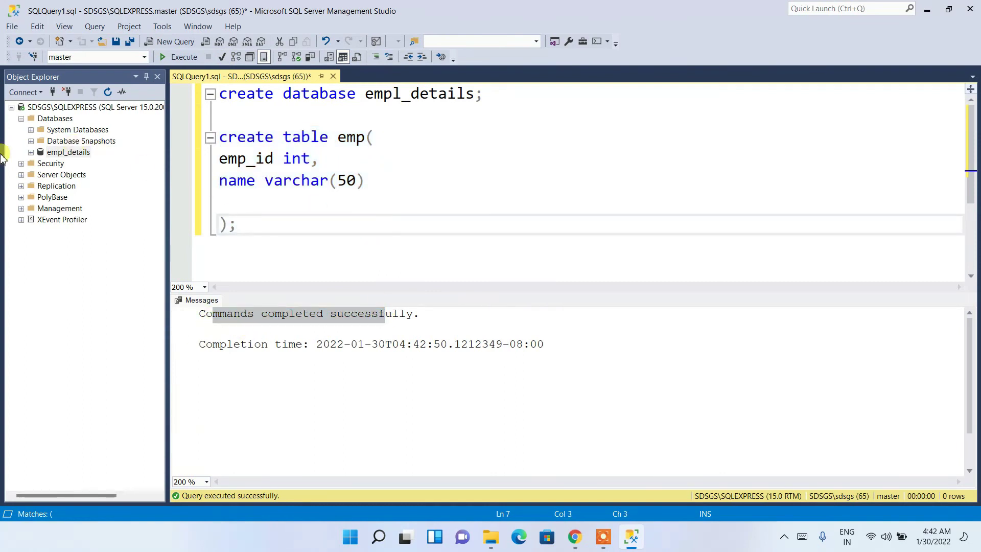
drag(300, 223, 194, 135)
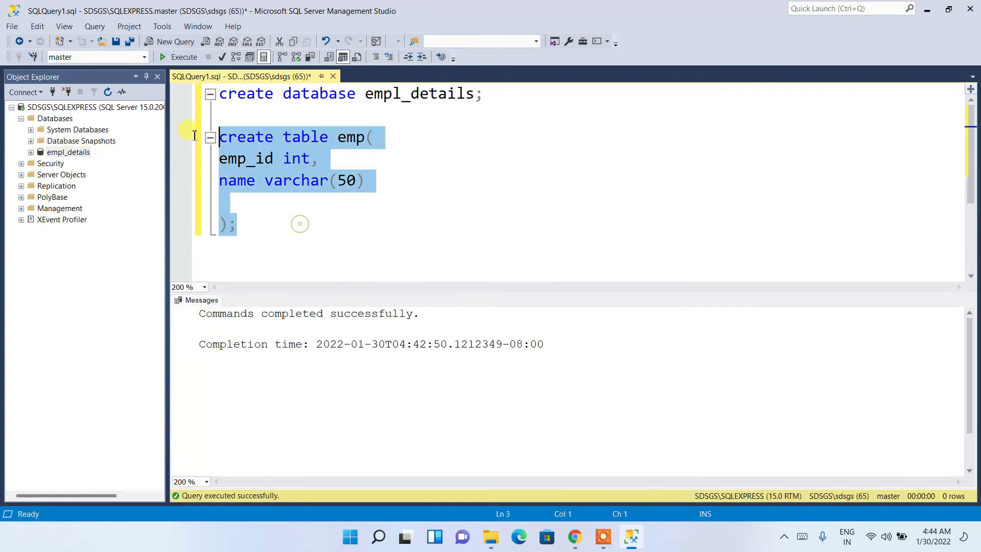
scroll(300, 160, down, 2)
click(303, 161)
Write 'insert into emp (empid, name) values ();' below the table definition.
key(Return)
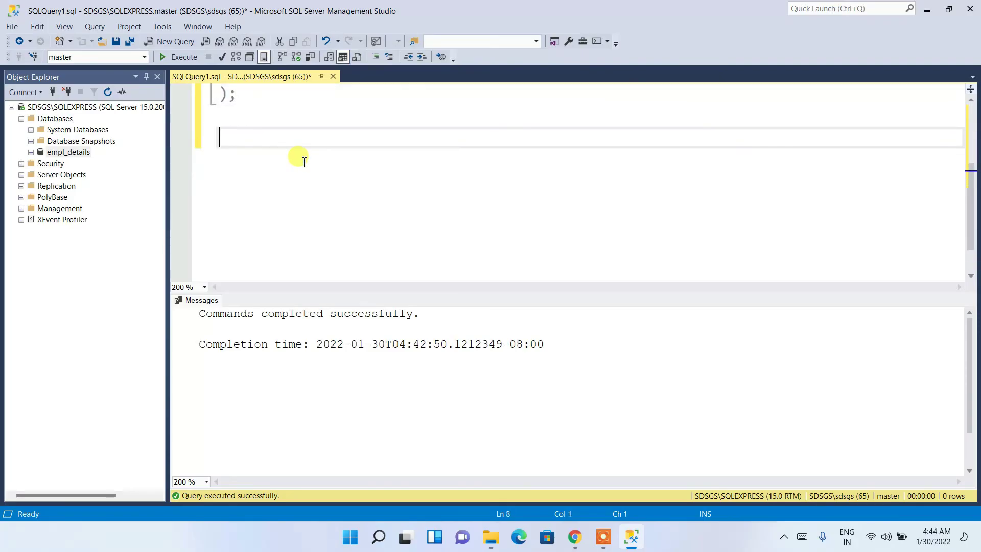
text(insert into emp)
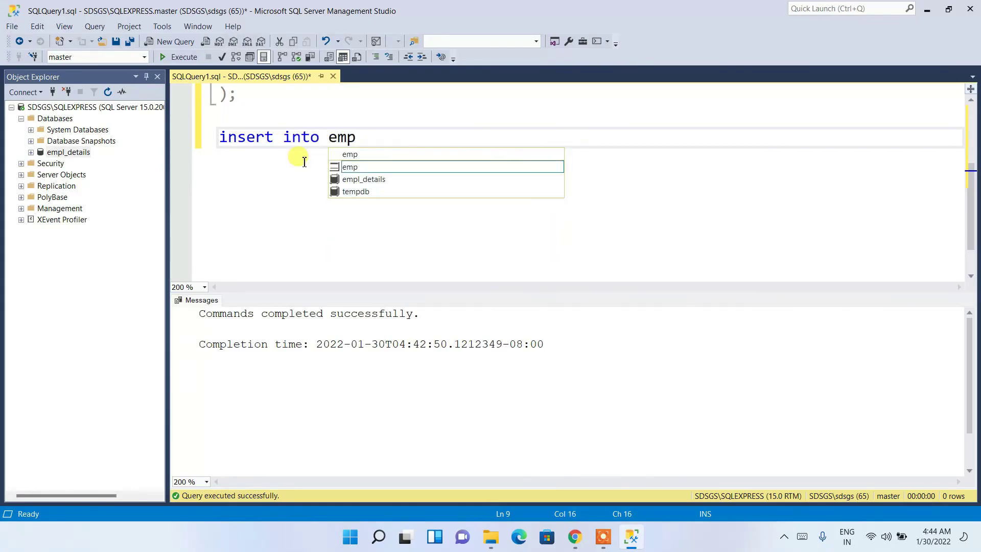
text( ())
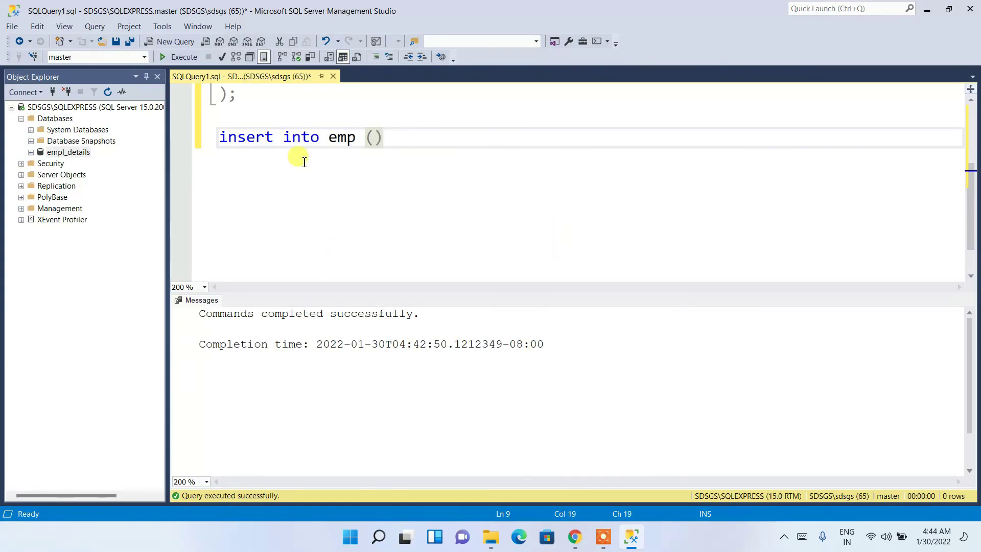
key(Left)
scroll(304, 162, up, 2)
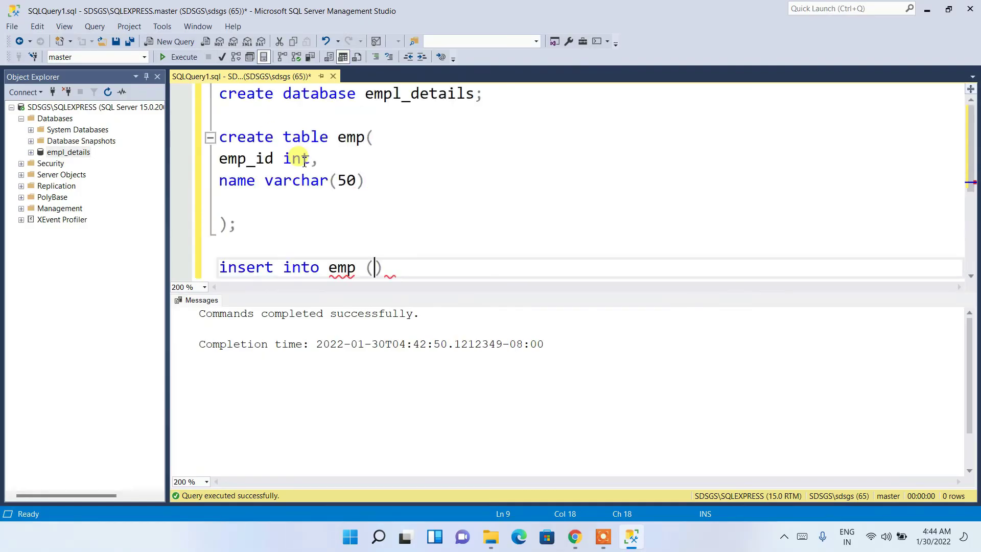
text(emp)
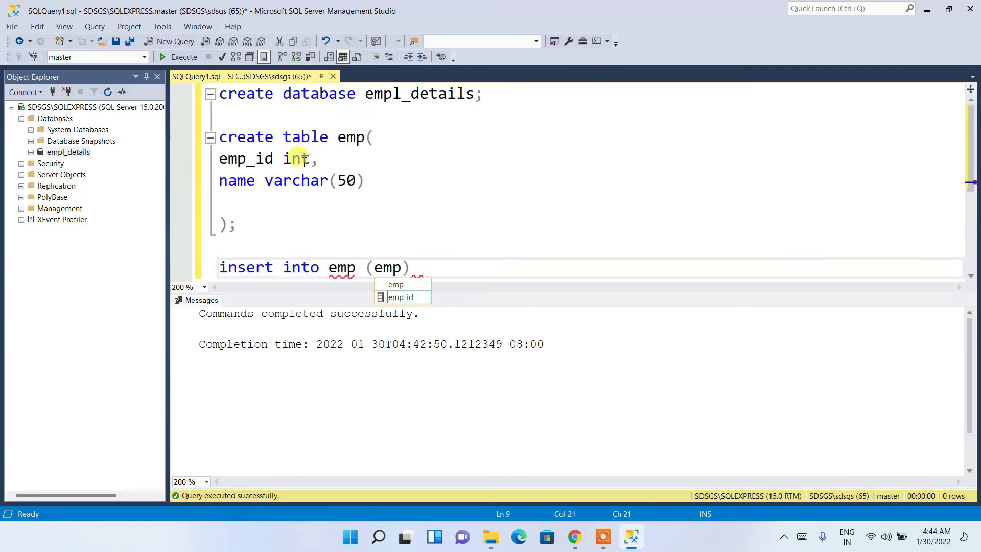
text(is)
key(BackSpace)
text(d, name) val)
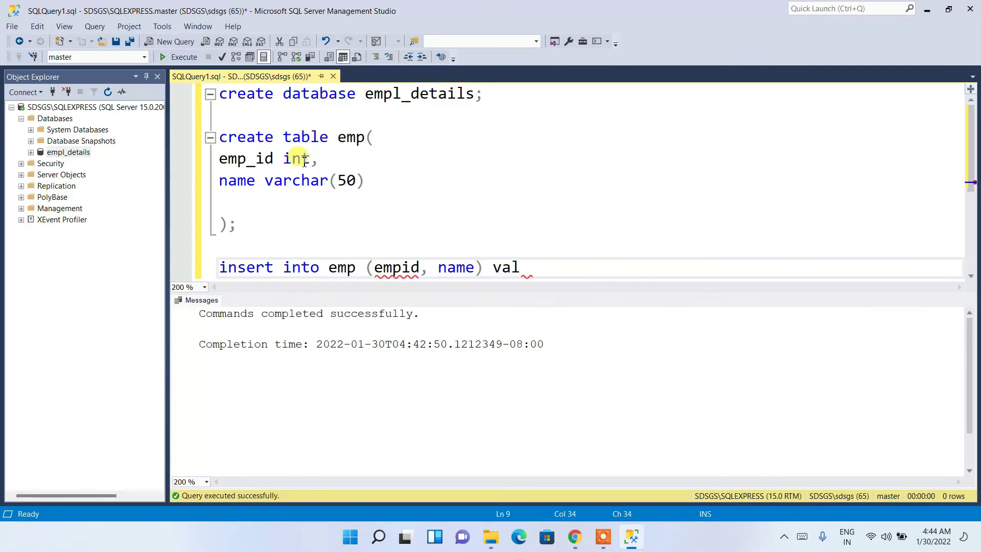
text(ues ();)
Fill the insert values with 1 and the employee's name in quotes.
key(Left)
key(Left)
text(1)
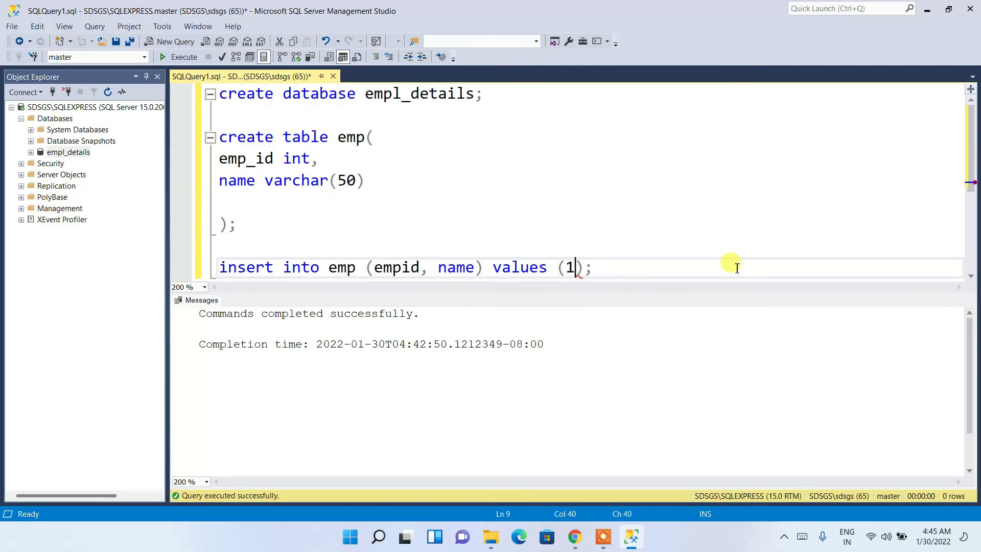
text(, ")
key(BackSpace)
text('')
text(Rohit S)
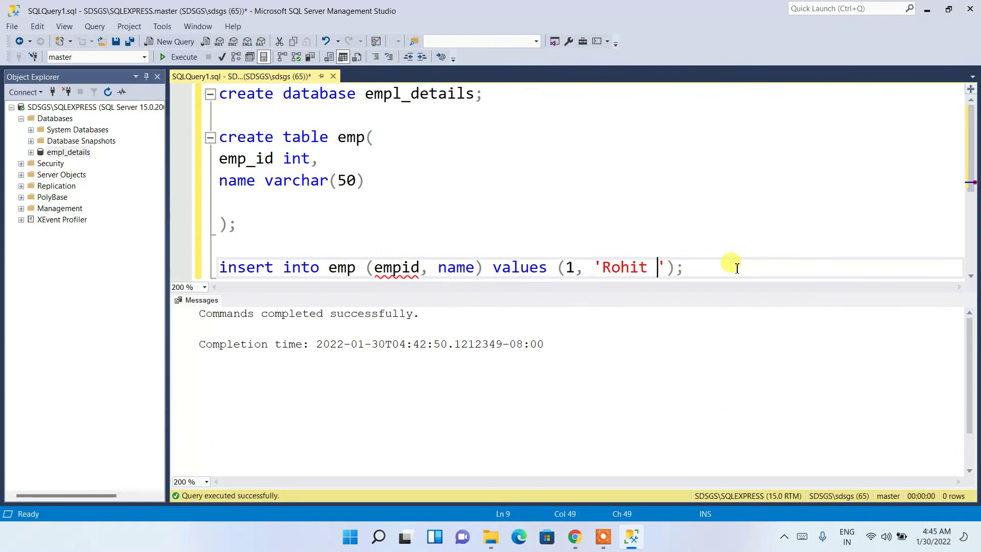
text(harma)
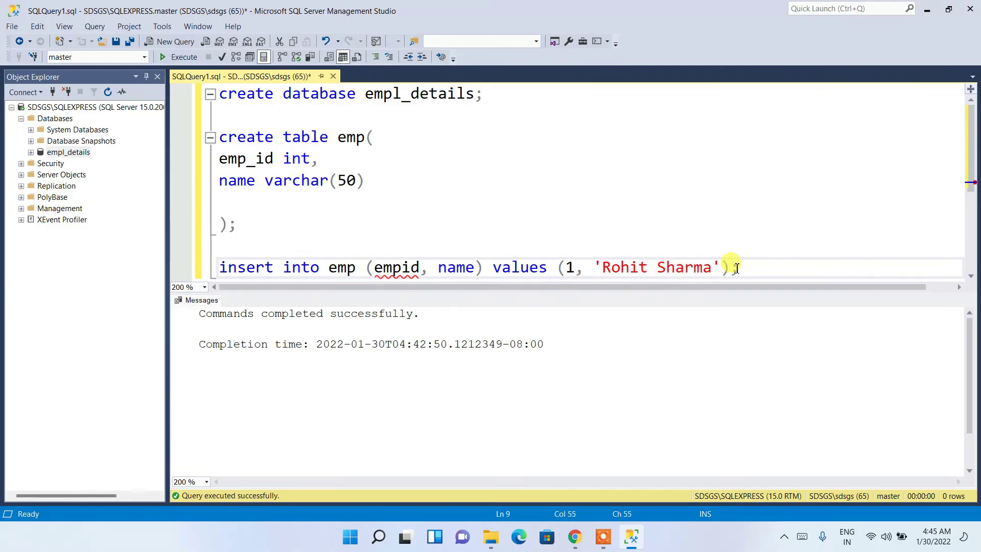
click(402, 268)
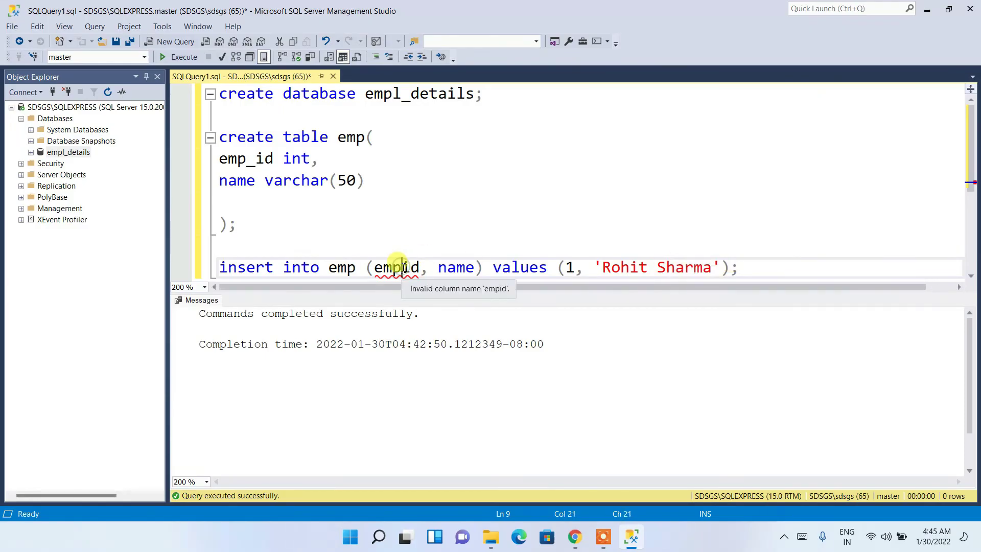
Correct the insert's column name from empid to emp_id.
text(_)
drag(228, 159, 265, 159)
click(265, 158)
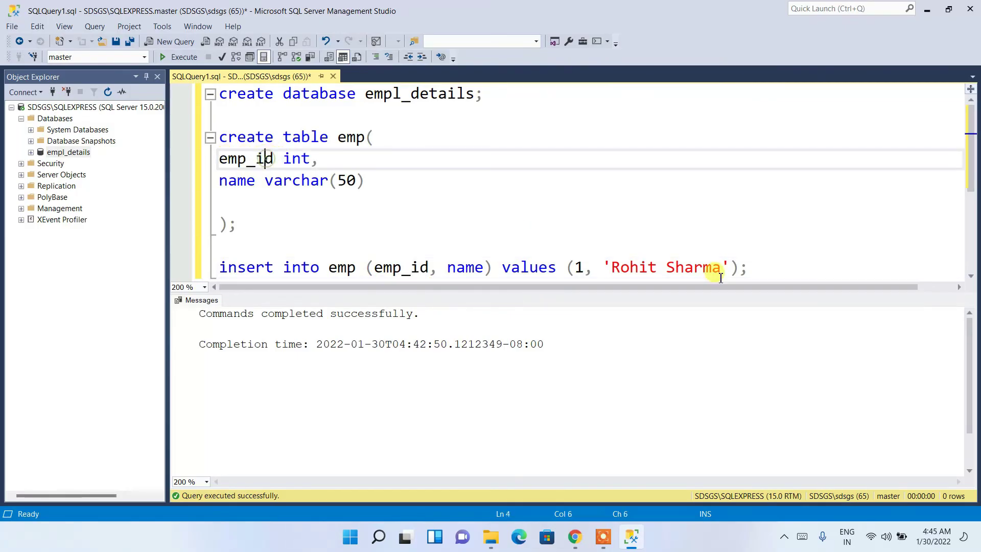
Run the selected insert statement and confirm the Messages pane shows 1 row affected.
click(762, 268)
drag(762, 267, 218, 267)
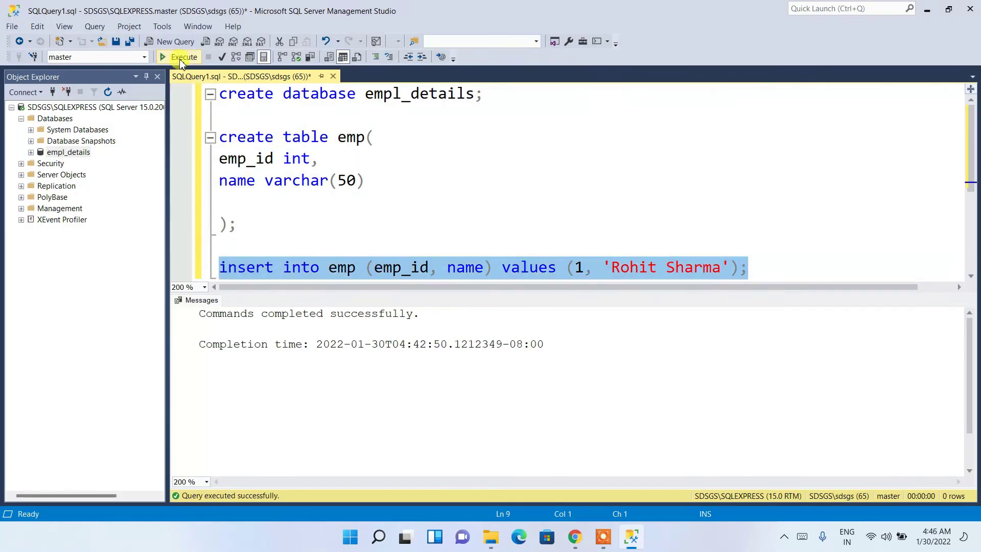
click(180, 57)
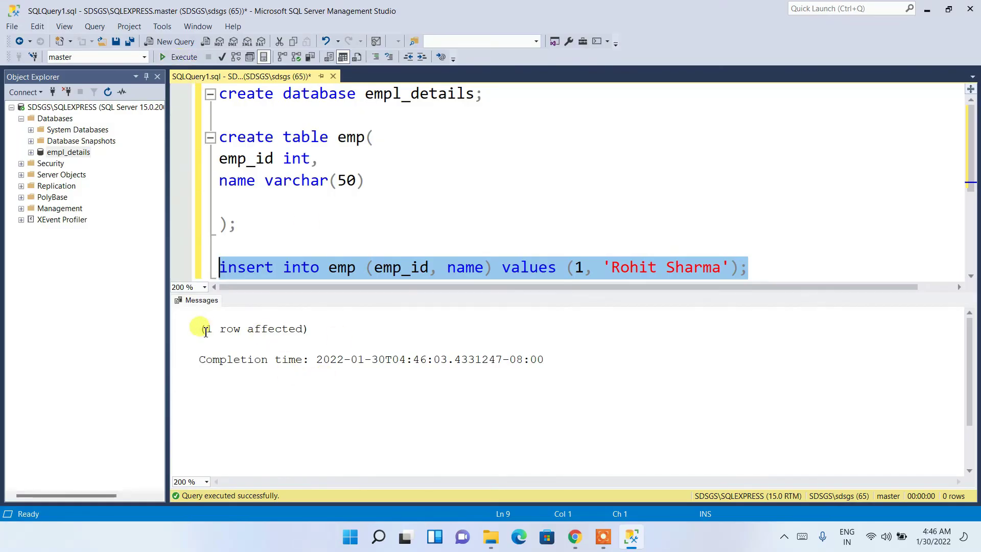
drag(200, 329, 335, 330)
click(772, 257)
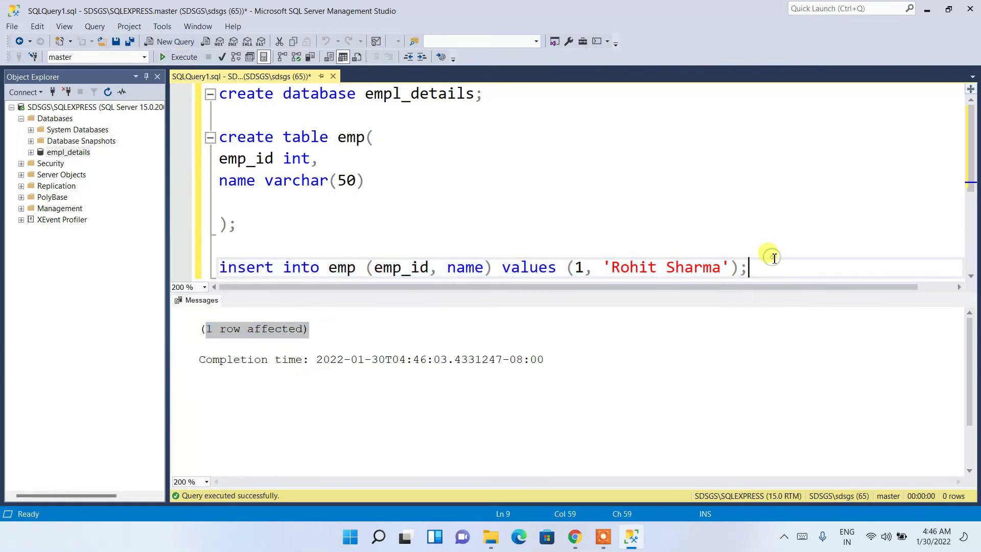
key(Return)
key(Return)
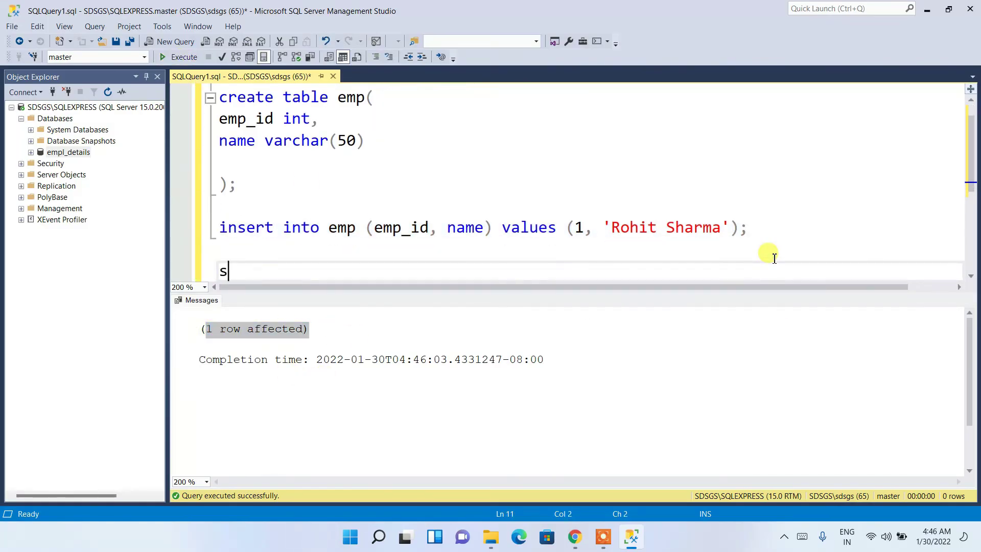
Run 'select * from emp;' and check the single returned row with emp_id 1.
text(select * f)
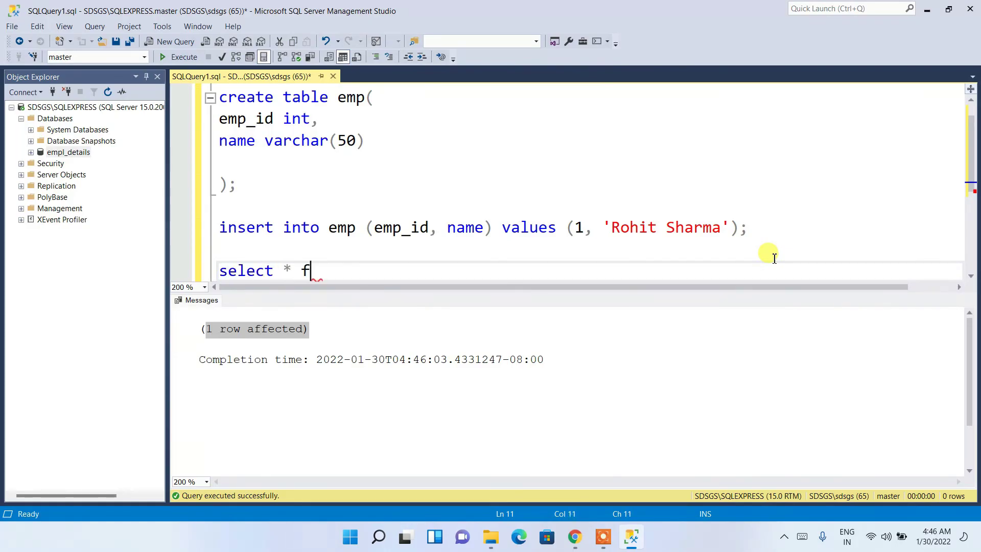
text(rom emp;)
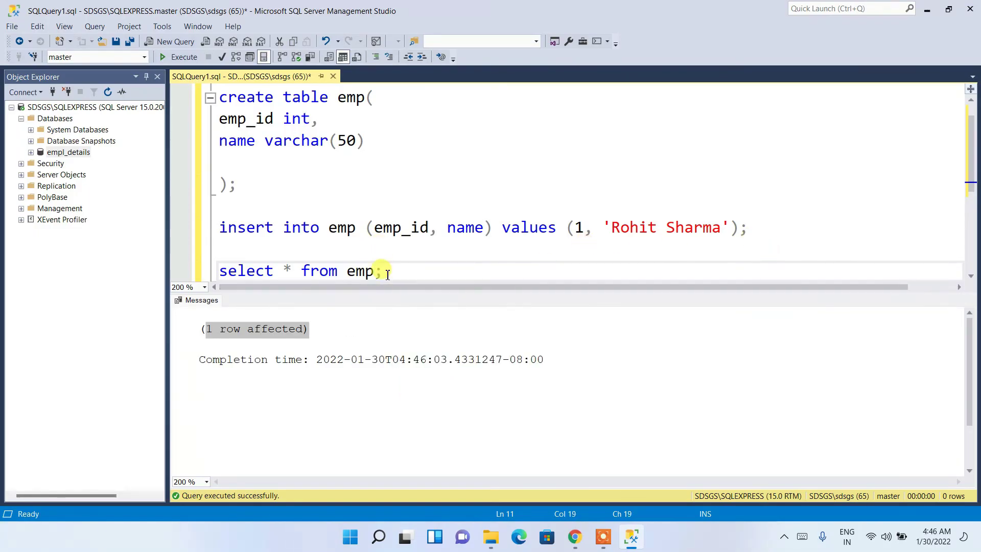
drag(384, 271, 145, 287)
click(174, 57)
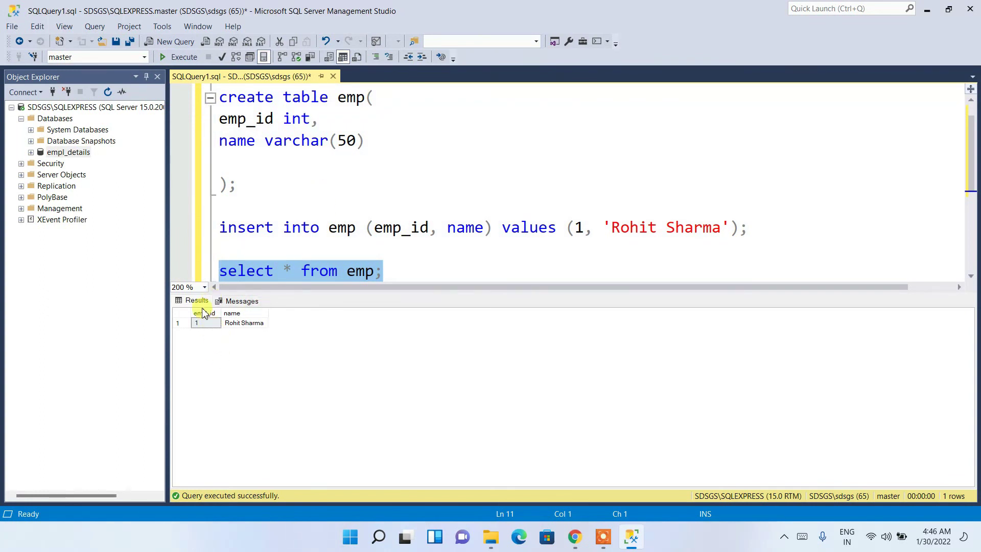
click(278, 331)
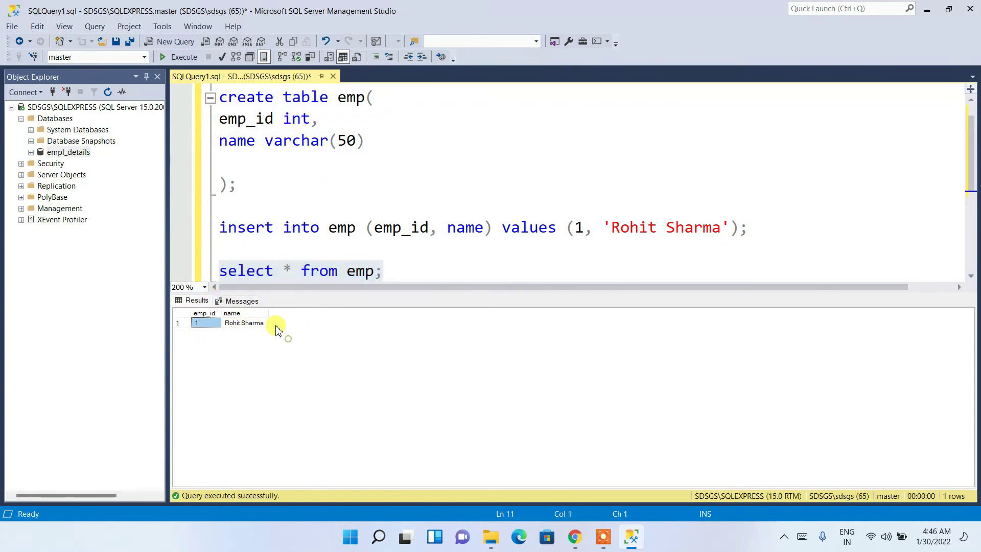
click(415, 192)
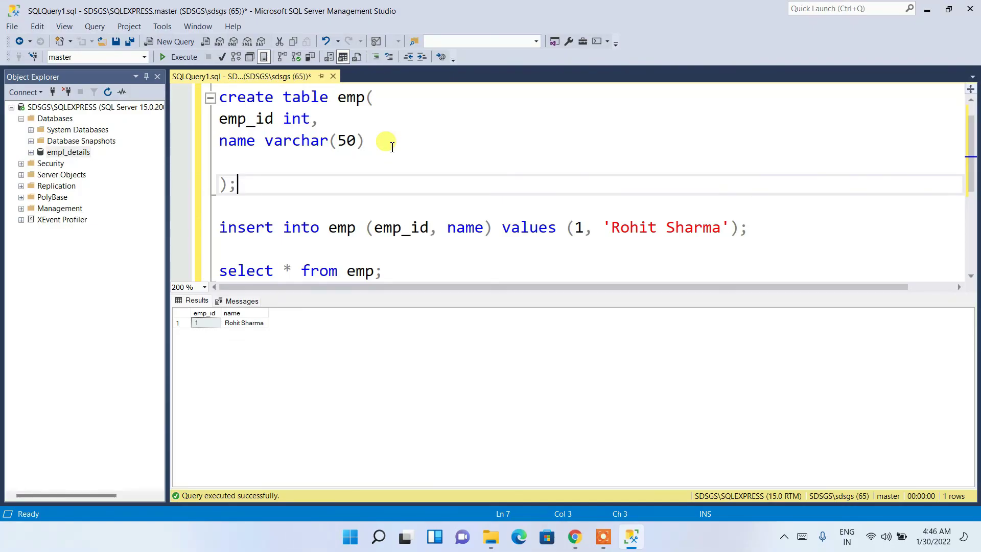
Drag the editor–results splitter down to enlarge the query script area.
drag(432, 271, 248, 118)
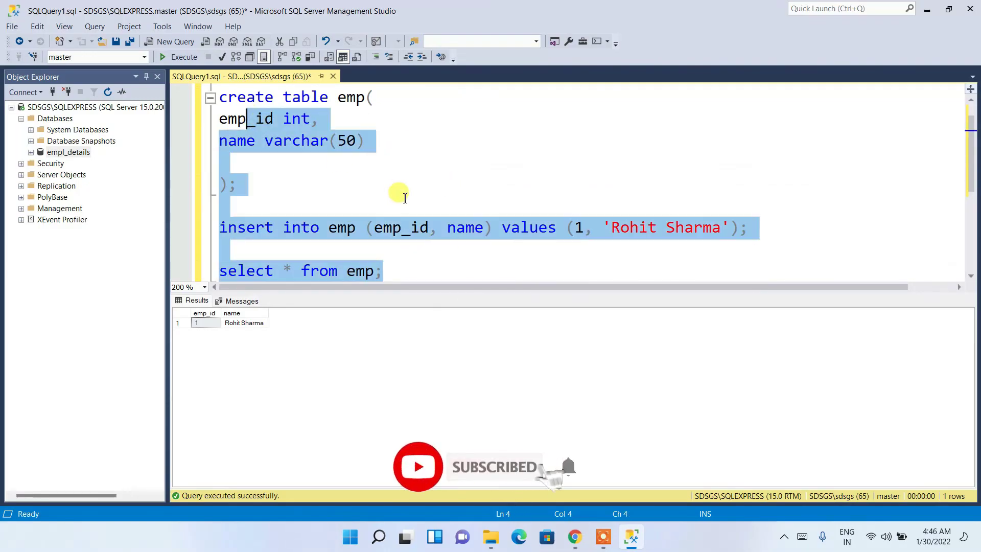
click(404, 199)
drag(414, 293, 409, 333)
click(438, 286)
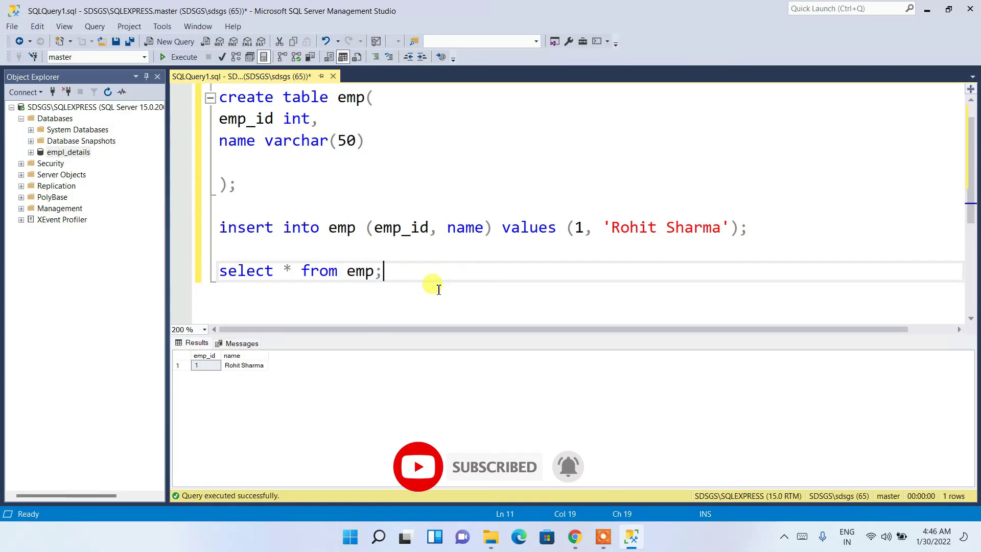